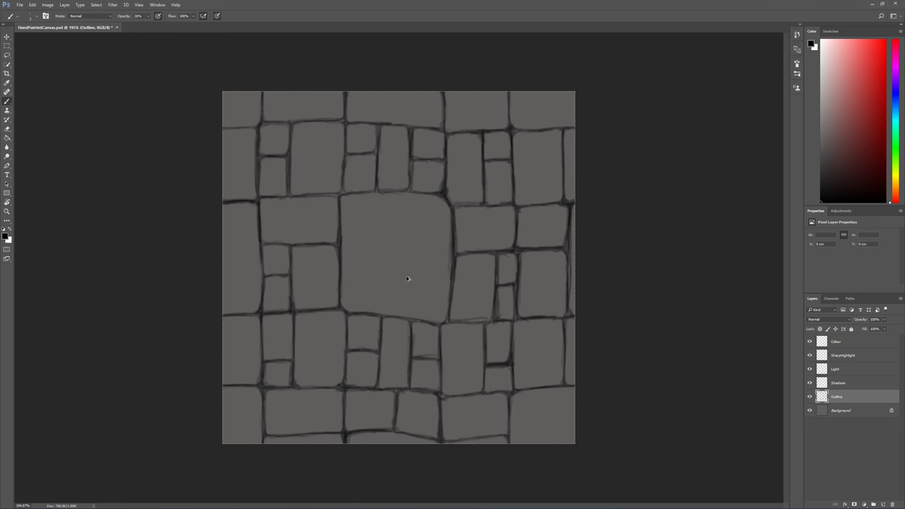
key("ctrl+z")
key("ctrl+z")
key("ctrl+z")
key("ctrl+z")
- Make the Shadows layer active and set the brush to 6 px with about 35% hardness
left_click(839, 386)
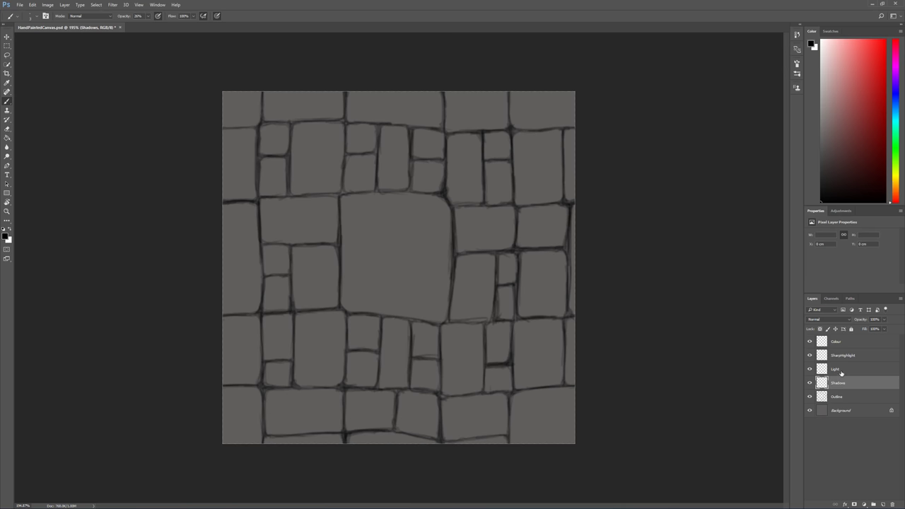
left_click(842, 371)
left_click(849, 386)
left_click(840, 371)
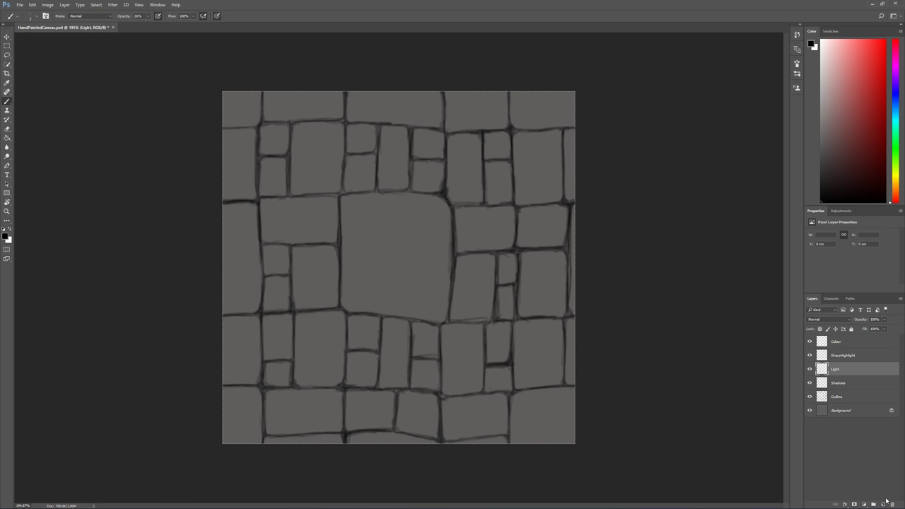
left_click(838, 383)
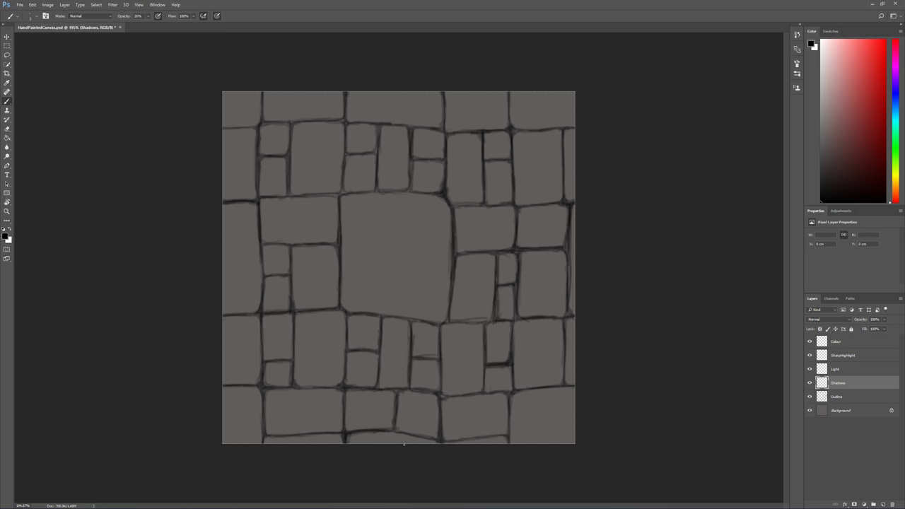
left_click(31, 16)
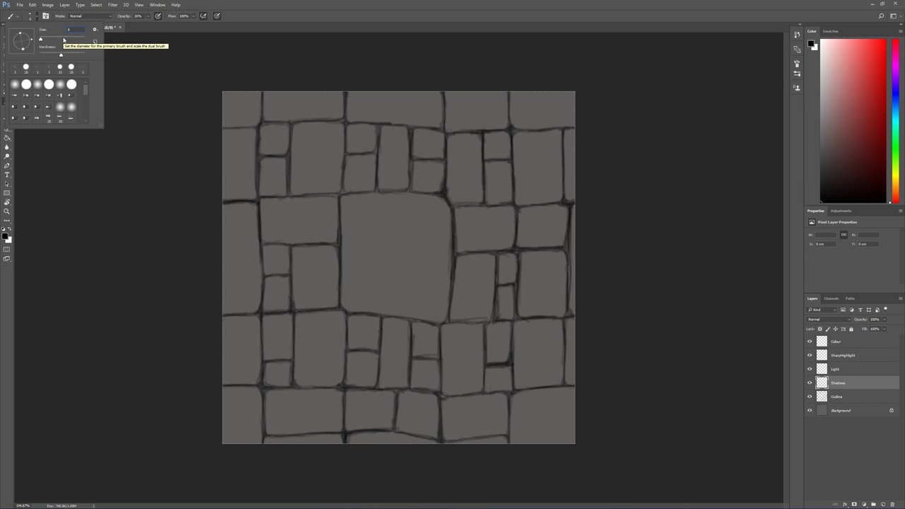
key("Return")
left_click(38, 17)
left_click_drag(63, 57, 56, 57)
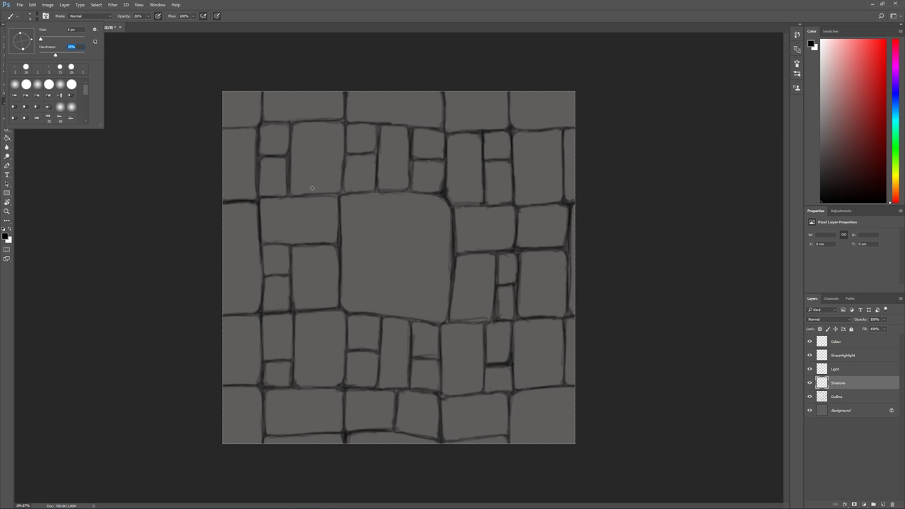
left_click(151, 182)
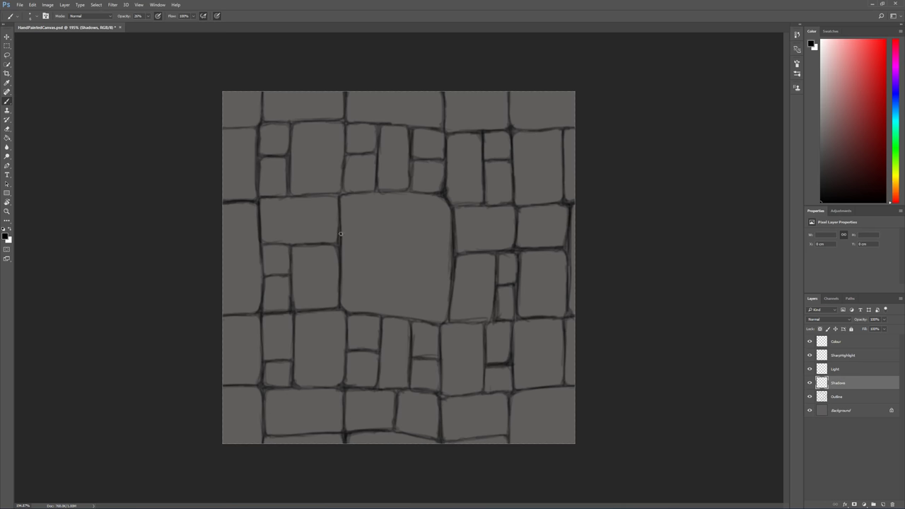
- Paint shadows along the inner edges of the large central stone, increasing the brush size to 8 px
left_click_drag(340, 199, 343, 304)
left_click_drag(341, 300, 348, 308)
left_click(36, 16)
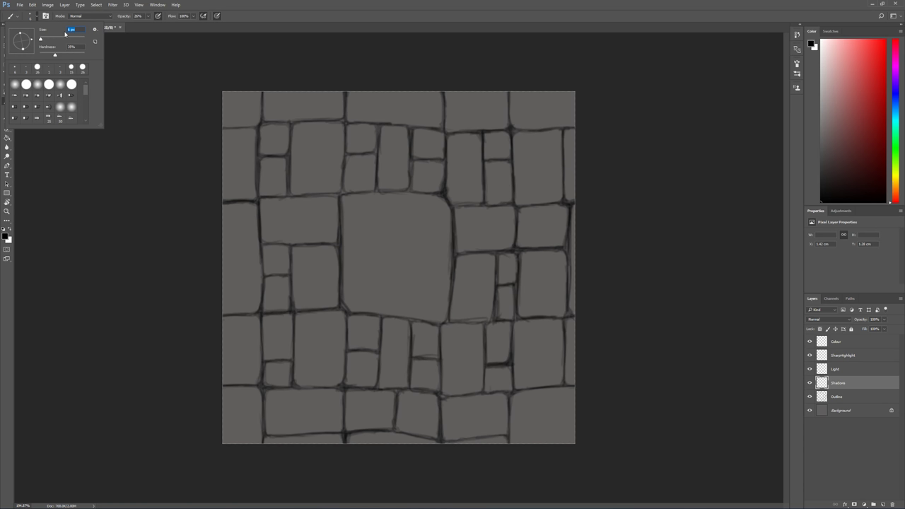
type("8")
key("Return")
mouse_move(342, 302)
left_mouse_down()
mouse_move(352, 313)
mouse_move(445, 321)
mouse_move(448, 287)
left_mouse_up()
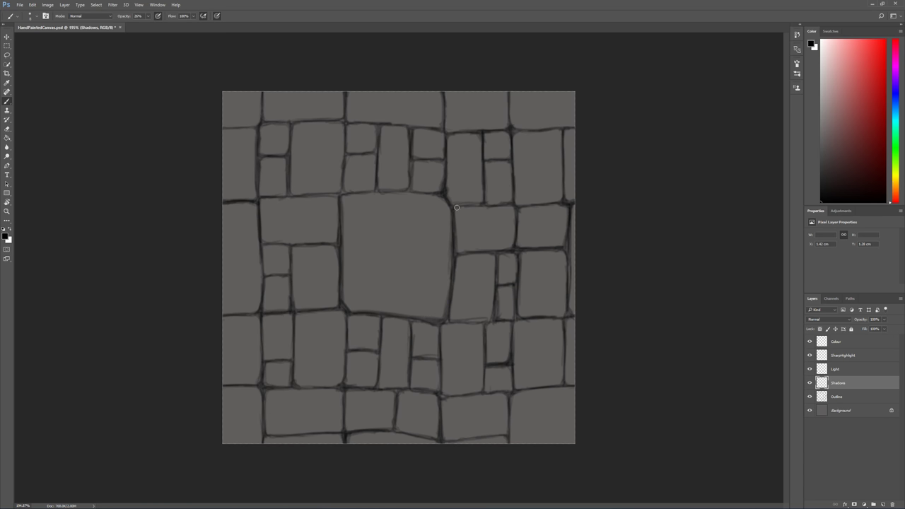
mouse_move(454, 250)
left_mouse_down()
mouse_move(449, 225)
mouse_move(451, 262)
mouse_move(453, 211)
mouse_move(449, 277)
mouse_move(444, 168)
mouse_move(450, 212)
left_mouse_up()
left_click_drag(343, 298, 344, 307)
- Shade the inner edges of the tall stone and the narrow stacked stones beside the central stone's lower right side
mouse_move(456, 263)
left_mouse_down()
mouse_move(451, 316)
mouse_move(465, 326)
mouse_move(467, 305)
mouse_move(452, 320)
mouse_move(494, 321)
mouse_move(458, 319)
mouse_move(490, 320)
left_mouse_up()
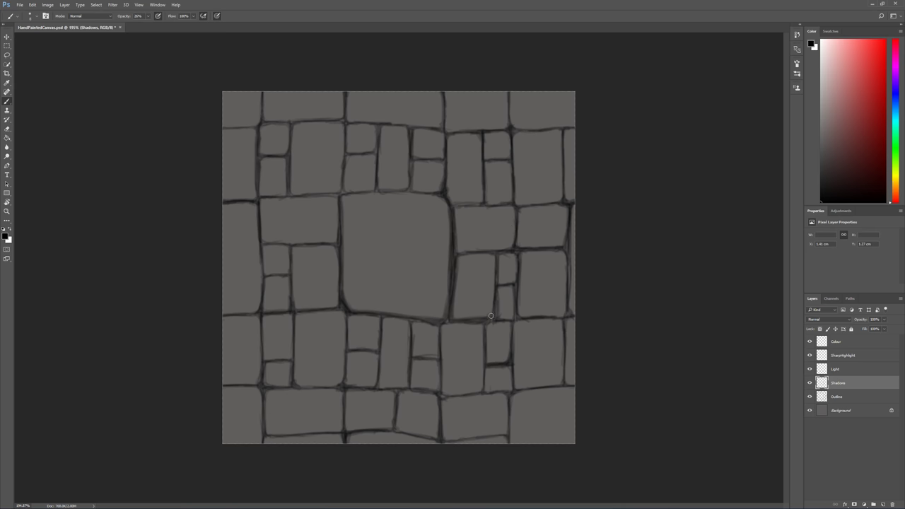
left_click_drag(493, 259, 487, 314)
mouse_move(499, 255)
left_mouse_down()
mouse_move(498, 282)
mouse_move(514, 281)
mouse_move(517, 261)
mouse_move(498, 319)
left_mouse_up()
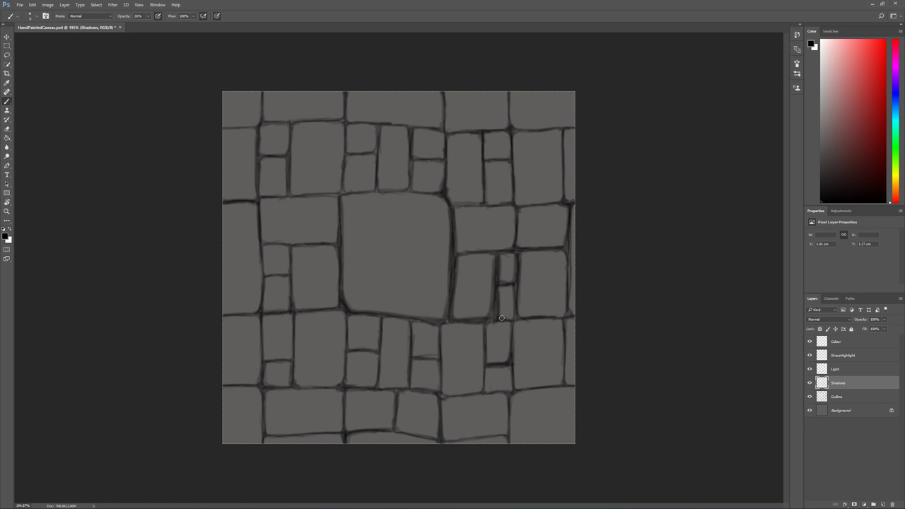
mouse_move(513, 287)
left_mouse_down()
mouse_move(514, 318)
mouse_move(486, 331)
mouse_move(504, 362)
left_mouse_up()
- Shade the tall stone and the two small stacked stones diagonally below the central stone's lower right corner
left_click_drag(512, 329, 508, 360)
left_click_drag(442, 330, 443, 399)
mouse_move(443, 354)
left_mouse_down()
mouse_move(450, 395)
mouse_move(483, 390)
mouse_move(482, 378)
left_mouse_up()
mouse_move(484, 342)
left_mouse_down()
mouse_move(482, 384)
mouse_move(484, 328)
mouse_move(487, 435)
mouse_move(486, 372)
mouse_move(488, 391)
mouse_move(512, 390)
mouse_move(511, 365)
mouse_move(510, 395)
left_mouse_up()
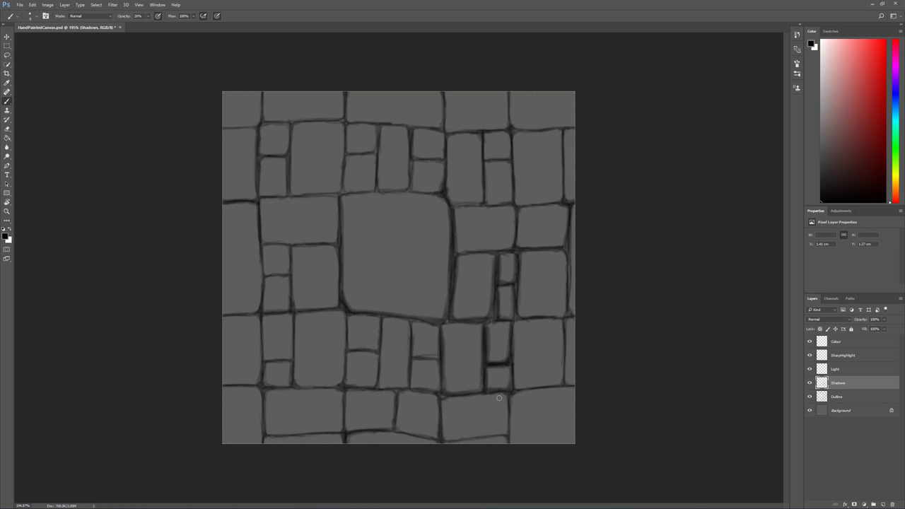
- Shade the inner edges of the two large stones stacked near the canvas's lower right edge
mouse_move(516, 325)
left_mouse_down()
mouse_move(515, 387)
mouse_move(528, 384)
mouse_move(515, 388)
mouse_move(570, 381)
mouse_move(554, 384)
mouse_move(564, 364)
mouse_move(565, 387)
mouse_move(561, 354)
left_mouse_up()
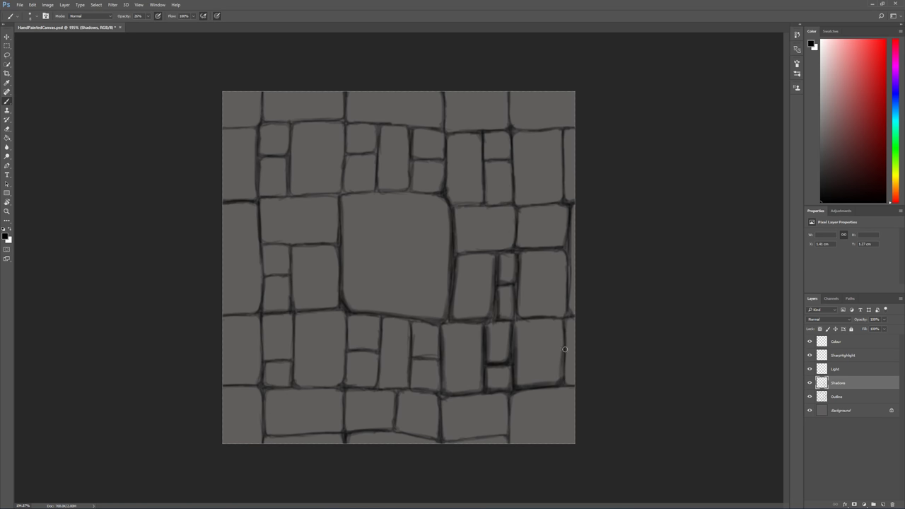
left_click_drag(562, 379, 563, 322)
left_click_drag(562, 323, 561, 352)
left_click_drag(521, 254, 520, 311)
left_click_drag(521, 274, 519, 302)
left_click_drag(525, 318, 567, 309)
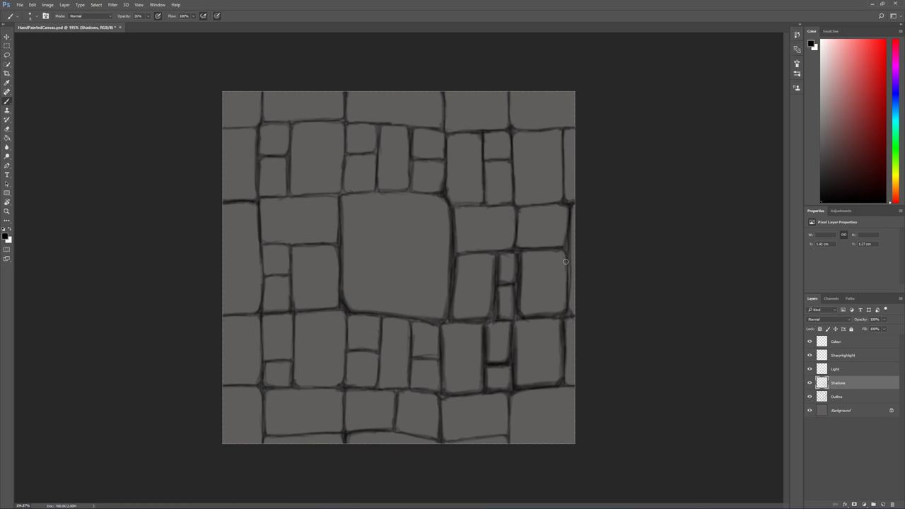
mouse_move(566, 260)
left_mouse_down()
mouse_move(567, 311)
mouse_move(566, 275)
mouse_move(567, 299)
left_mouse_up()
- Shade the two wide stones beside the central stone's upper right side and the narrow and small stones above them
mouse_move(520, 213)
left_mouse_down()
mouse_move(517, 242)
mouse_move(535, 263)
mouse_move(523, 248)
mouse_move(553, 247)
mouse_move(520, 246)
mouse_move(548, 248)
mouse_move(572, 231)
mouse_move(558, 246)
mouse_move(572, 208)
mouse_move(563, 244)
left_mouse_up()
mouse_move(455, 210)
left_mouse_down()
mouse_move(514, 247)
mouse_move(518, 227)
mouse_move(511, 255)
mouse_move(512, 182)
mouse_move(514, 218)
left_mouse_up()
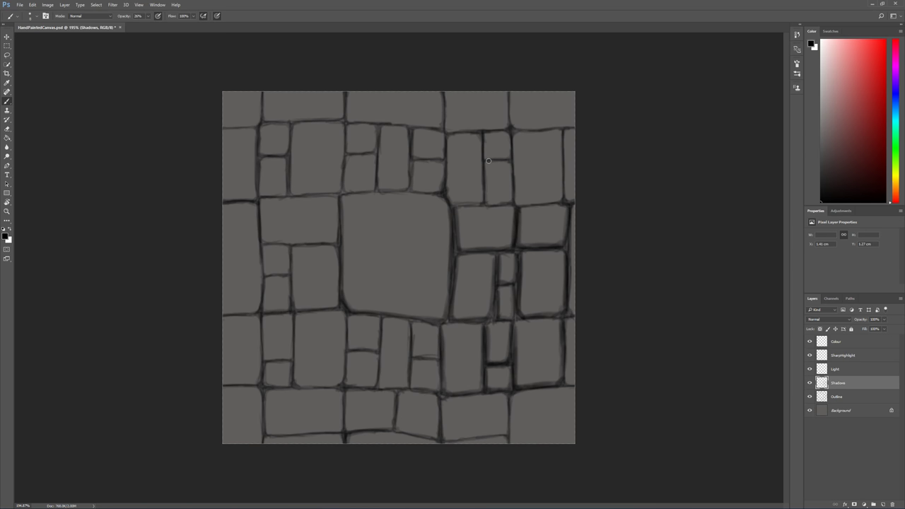
mouse_move(488, 160)
left_mouse_down()
mouse_move(488, 202)
mouse_move(500, 205)
mouse_move(513, 199)
mouse_move(511, 167)
mouse_move(508, 194)
mouse_move(484, 140)
mouse_move(483, 153)
mouse_move(497, 161)
mouse_move(489, 158)
mouse_move(509, 158)
mouse_move(511, 135)
mouse_move(507, 159)
left_mouse_up()
mouse_move(447, 140)
left_mouse_down()
mouse_move(458, 204)
mouse_move(480, 203)
mouse_move(491, 175)
mouse_move(482, 200)
mouse_move(488, 134)
mouse_move(481, 199)
mouse_move(468, 204)
mouse_move(493, 210)
mouse_move(456, 212)
left_mouse_up()
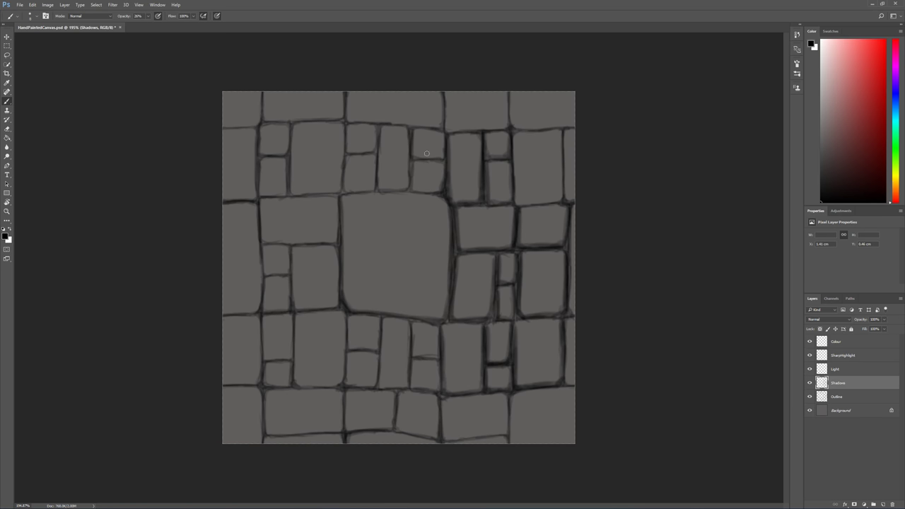
mouse_move(414, 182)
left_mouse_down()
mouse_move(441, 193)
mouse_move(444, 183)
mouse_move(439, 194)
left_mouse_up()
- Darken the central stone's left edge and shade the three larger stones stacked to its left
left_click_drag(343, 209, 341, 295)
mouse_move(261, 200)
left_mouse_down()
mouse_move(263, 243)
mouse_move(278, 261)
mouse_move(274, 242)
mouse_move(265, 241)
mouse_move(332, 242)
mouse_move(339, 205)
mouse_move(336, 267)
mouse_move(296, 263)
mouse_move(292, 252)
mouse_move(295, 304)
mouse_move(331, 309)
mouse_move(340, 302)
mouse_move(333, 309)
mouse_move(339, 245)
mouse_move(333, 308)
mouse_move(345, 275)
mouse_move(336, 314)
mouse_move(355, 323)
mouse_move(304, 285)
mouse_move(293, 337)
mouse_move(295, 313)
mouse_move(298, 385)
mouse_move(294, 377)
mouse_move(311, 421)
mouse_move(312, 387)
mouse_move(324, 388)
mouse_move(307, 383)
mouse_move(340, 382)
left_mouse_up()
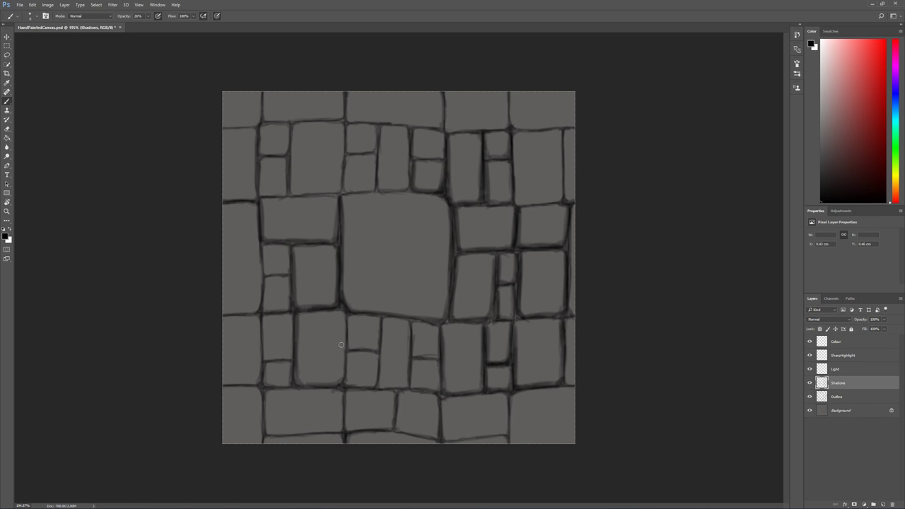
left_click_drag(343, 312, 342, 383)
- Shade the small stacked stones and the narrow stone between them directly below the central stone
mouse_move(302, 375)
left_mouse_down()
mouse_move(302, 333)
mouse_move(347, 328)
mouse_move(350, 346)
mouse_move(376, 356)
left_mouse_up()
mouse_move(386, 322)
left_mouse_down()
mouse_move(380, 387)
mouse_move(390, 387)
mouse_move(386, 373)
mouse_move(383, 388)
mouse_move(408, 384)
mouse_move(408, 332)
left_mouse_up()
mouse_move(407, 382)
left_mouse_down()
mouse_move(409, 325)
mouse_move(420, 356)
mouse_move(437, 355)
left_mouse_up()
mouse_move(412, 321)
left_mouse_down()
mouse_move(413, 389)
mouse_move(436, 389)
mouse_move(437, 364)
mouse_move(439, 388)
mouse_move(437, 379)
mouse_move(423, 390)
mouse_move(413, 363)
mouse_move(415, 391)
mouse_move(401, 391)
mouse_move(398, 428)
left_mouse_up()
- Shade the inner edges of the slanted stone and the wide stone to its right in the bottom row
left_click_drag(401, 391, 401, 433)
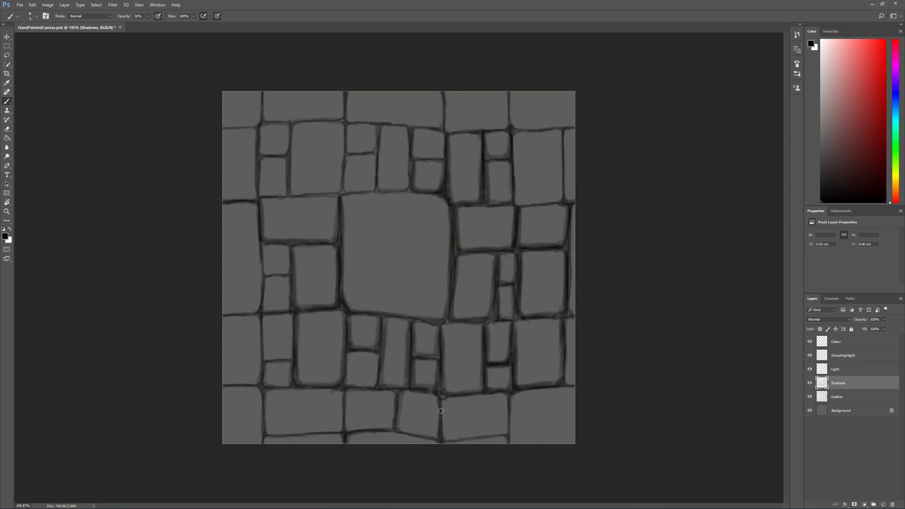
left_click_drag(440, 396, 437, 439)
mouse_move(443, 400)
left_mouse_down()
mouse_move(445, 437)
mouse_move(505, 432)
left_mouse_up()
mouse_move(504, 431)
left_mouse_down()
mouse_move(505, 394)
mouse_move(506, 427)
mouse_move(507, 401)
mouse_move(492, 408)
mouse_move(475, 437)
left_mouse_up()
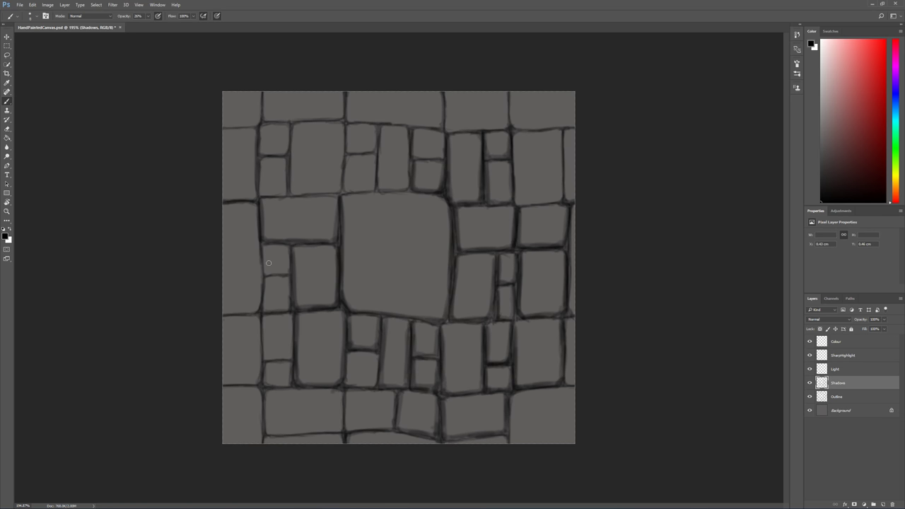
- Shade the column of small stones on the canvas's left side and the wide bottom-row stone beneath it
mouse_move(266, 255)
left_mouse_down()
mouse_move(265, 252)
mouse_move(270, 274)
mouse_move(290, 272)
mouse_move(258, 279)
mouse_move(267, 275)
mouse_move(265, 312)
mouse_move(290, 300)
mouse_move(263, 344)
mouse_move(262, 320)
mouse_move(263, 358)
mouse_move(276, 366)
mouse_move(292, 354)
mouse_move(295, 333)
mouse_move(292, 361)
mouse_move(294, 319)
left_mouse_up()
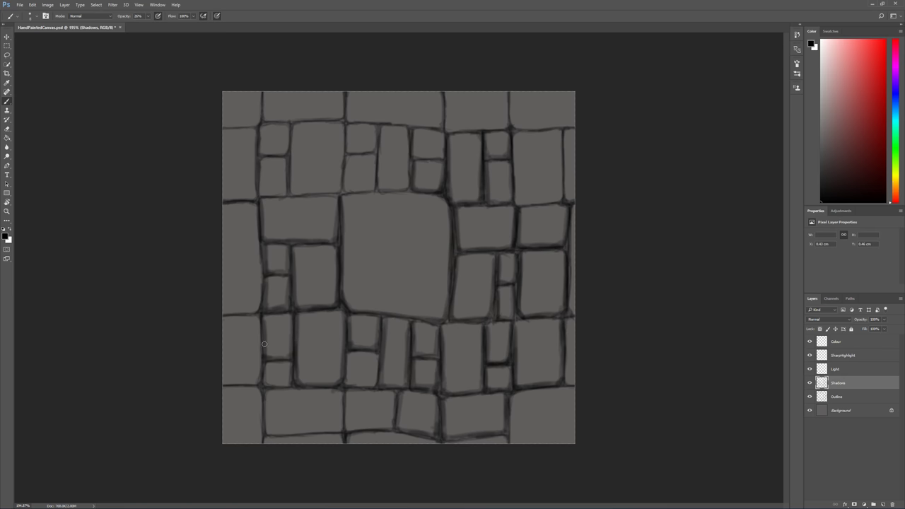
mouse_move(266, 362)
left_mouse_down()
mouse_move(269, 386)
mouse_move(282, 385)
mouse_move(292, 368)
mouse_move(282, 433)
mouse_move(266, 391)
mouse_move(268, 433)
left_mouse_up()
left_click_drag(343, 392, 341, 431)
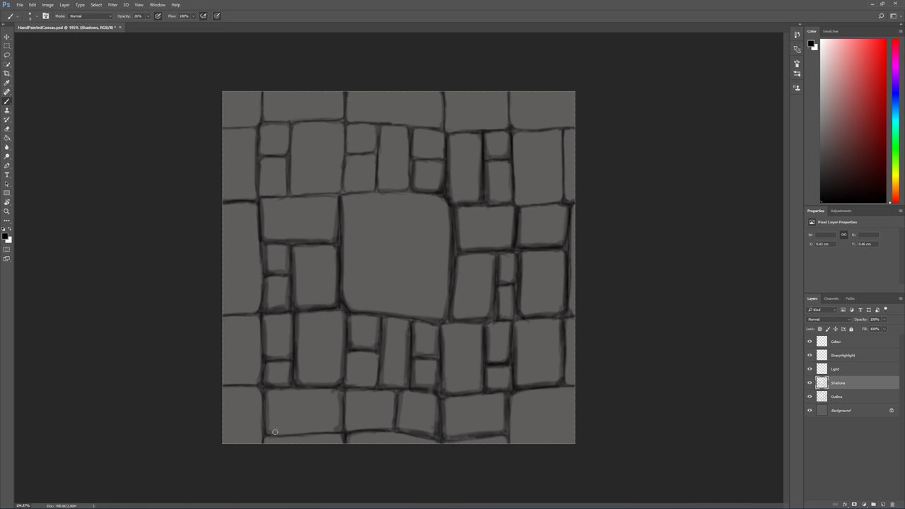
mouse_move(275, 432)
left_mouse_down()
mouse_move(343, 427)
mouse_move(311, 433)
mouse_move(269, 414)
mouse_move(278, 433)
mouse_move(297, 432)
mouse_move(268, 430)
mouse_move(265, 394)
mouse_move(265, 431)
left_mouse_up()
- Shade the two small stacked stones and the adjoining large stone in the upper left of the pattern
mouse_move(260, 162)
left_mouse_down()
mouse_move(261, 196)
mouse_move(260, 181)
mouse_move(265, 195)
mouse_move(288, 193)
left_mouse_up()
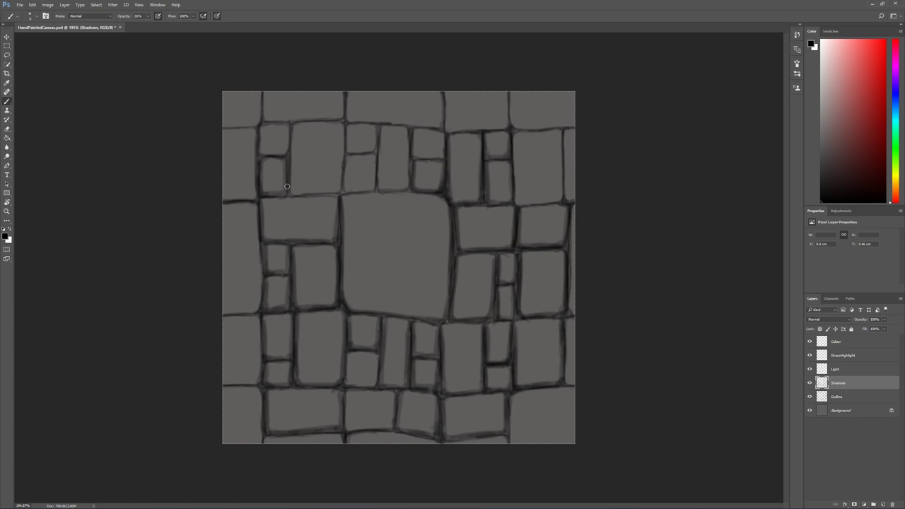
mouse_move(283, 162)
left_mouse_down()
mouse_move(286, 189)
mouse_move(271, 195)
left_mouse_up()
mouse_move(261, 140)
left_mouse_down()
mouse_move(260, 151)
mouse_move(280, 154)
mouse_move(290, 128)
mouse_move(286, 148)
mouse_move(263, 150)
mouse_move(292, 146)
mouse_move(292, 190)
left_mouse_up()
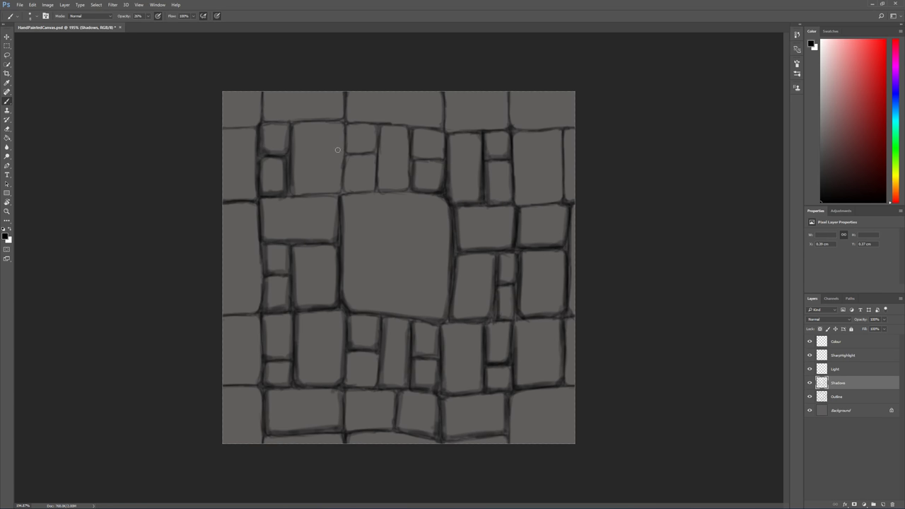
mouse_move(337, 150)
left_mouse_down()
mouse_move(344, 125)
mouse_move(340, 194)
mouse_move(299, 194)
mouse_move(339, 185)
mouse_move(302, 194)
left_mouse_up()
- Shade the small and narrow stones above the central stone and the large stone near the upper right edge
mouse_move(349, 133)
left_mouse_down()
mouse_move(348, 149)
mouse_move(375, 147)
mouse_move(375, 135)
mouse_move(369, 153)
mouse_move(350, 150)
mouse_move(371, 150)
mouse_move(348, 191)
mouse_move(374, 189)
left_mouse_up()
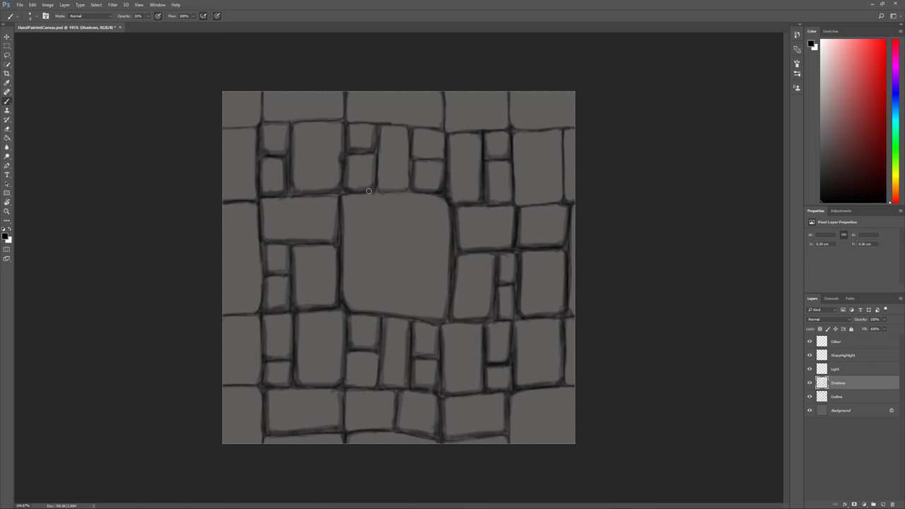
mouse_move(380, 147)
left_mouse_down()
mouse_move(377, 186)
mouse_move(396, 190)
mouse_move(409, 171)
mouse_move(408, 128)
mouse_move(414, 166)
mouse_move(416, 154)
mouse_move(439, 159)
mouse_move(444, 139)
mouse_move(439, 169)
mouse_move(415, 188)
mouse_move(441, 189)
mouse_move(452, 204)
left_mouse_up()
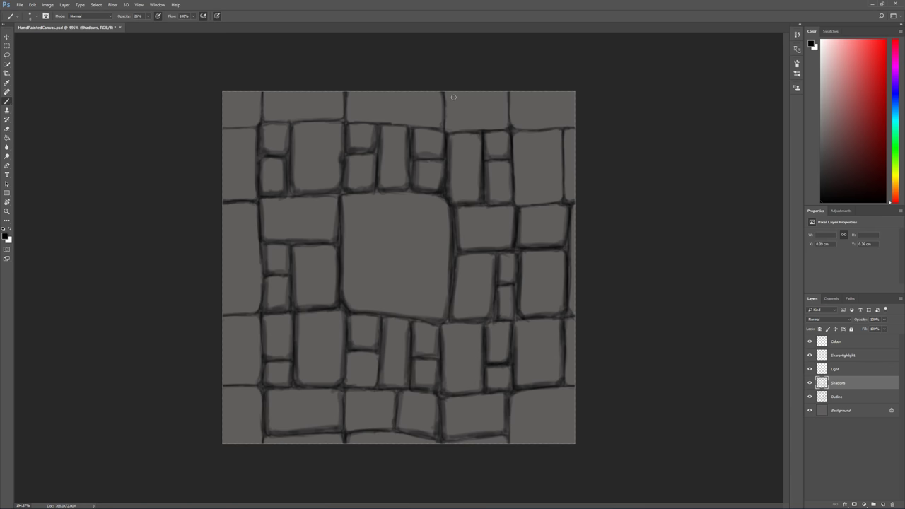
mouse_move(521, 136)
left_mouse_down()
mouse_move(517, 204)
mouse_move(567, 198)
left_mouse_up()
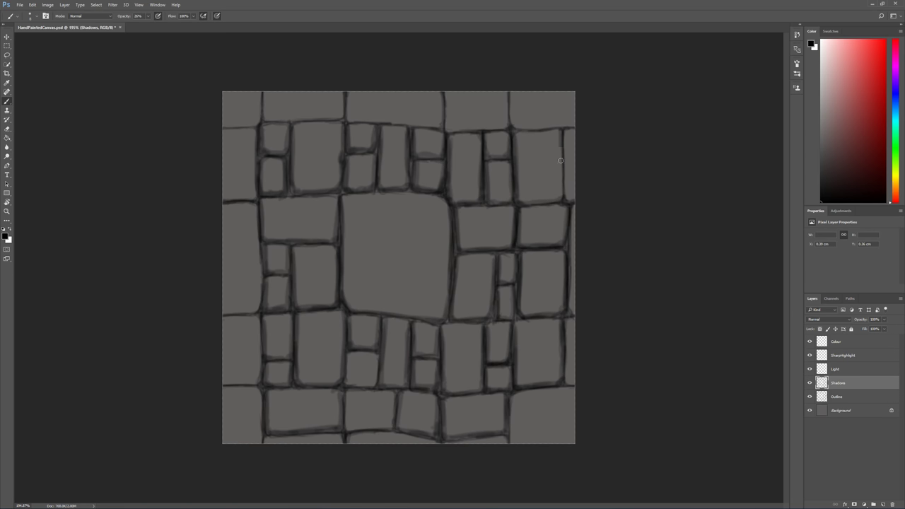
left_click_drag(561, 161, 562, 195)
- Shade the remaining middle stone in the bottom row and deepen the shadows on the lower right small stones
left_click_drag(346, 393, 347, 428)
mouse_move(395, 397)
left_mouse_down()
mouse_move(392, 428)
mouse_move(349, 429)
mouse_move(379, 429)
left_mouse_up()
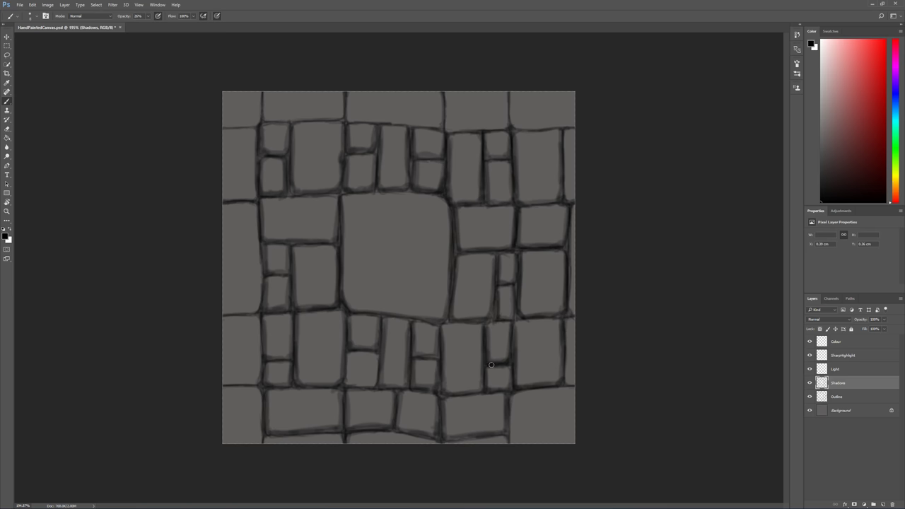
mouse_move(492, 364)
left_mouse_down()
mouse_move(488, 389)
mouse_move(506, 391)
left_mouse_up()
- Reapply the last offset filter to both the Shadows and Outline layers to shift the stone pattern
left_click(845, 398)
left_click(840, 385)
key("ctrl+alt+f")
left_click(842, 398)
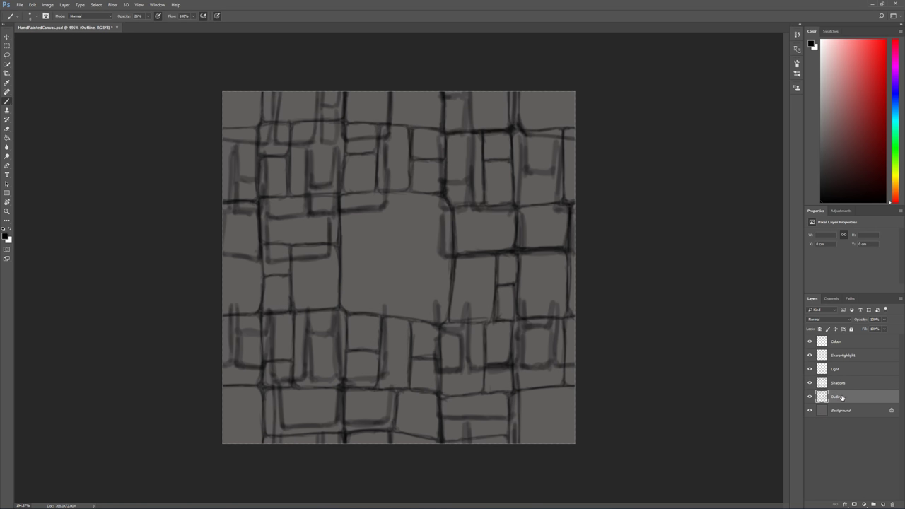
key("ctrl+f")
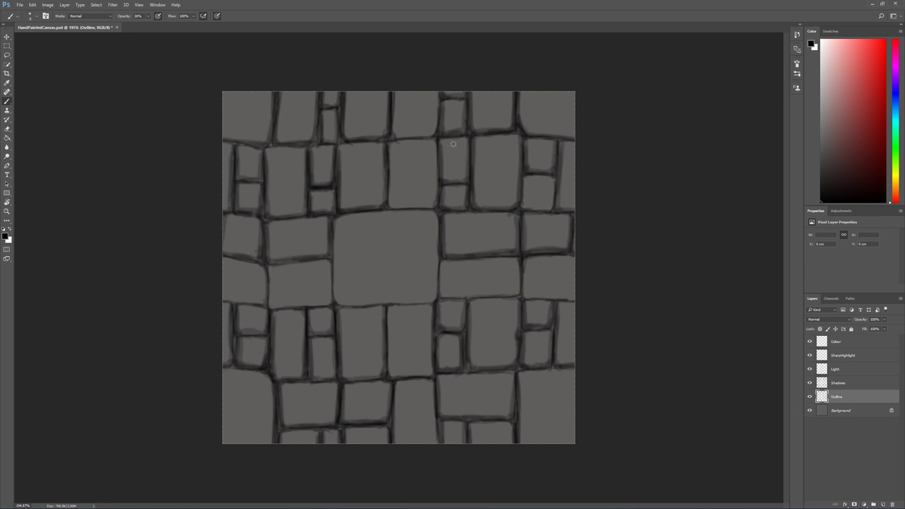
- On the Outline layer, shade the new central stone and the unshaded stone above it
mouse_move(390, 143)
left_mouse_down()
mouse_move(391, 208)
mouse_move(388, 197)
mouse_move(417, 206)
mouse_move(394, 205)
mouse_move(437, 205)
mouse_move(429, 207)
left_mouse_up()
left_click_drag(436, 141, 435, 205)
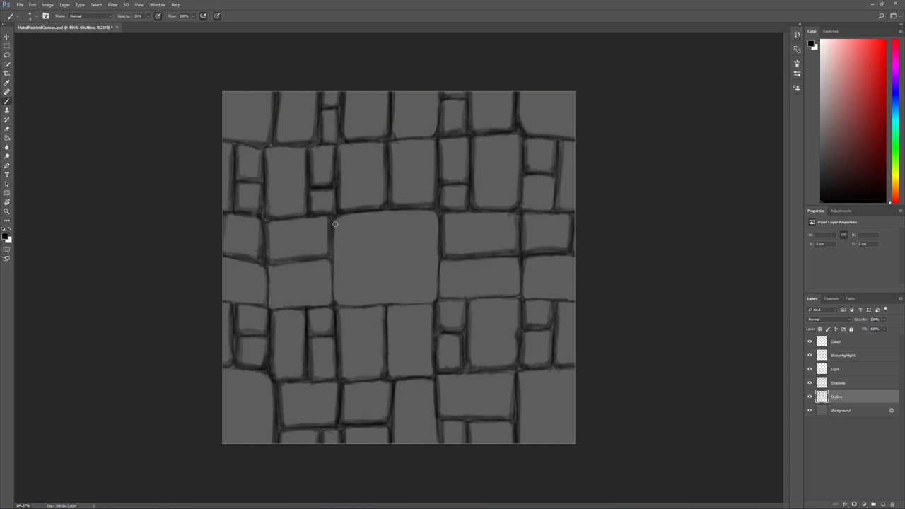
mouse_move(335, 224)
left_mouse_down()
mouse_move(336, 299)
mouse_move(351, 312)
mouse_move(355, 278)
mouse_move(337, 297)
mouse_move(367, 306)
mouse_move(393, 304)
mouse_move(355, 304)
mouse_move(425, 302)
mouse_move(444, 274)
mouse_move(426, 312)
mouse_move(441, 224)
mouse_move(436, 296)
mouse_move(436, 274)
left_mouse_up()
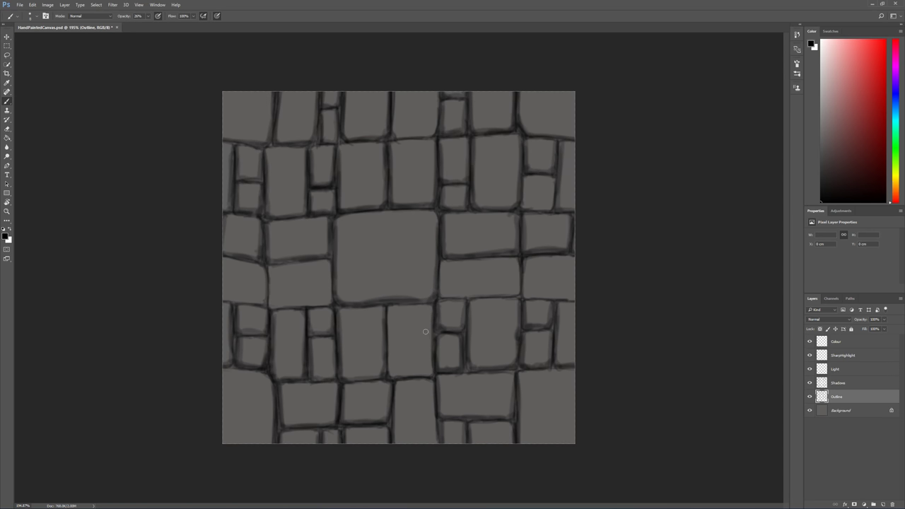
mouse_move(426, 332)
left_mouse_down()
mouse_move(438, 245)
mouse_move(433, 301)
left_mouse_up()
mouse_move(421, 304)
left_mouse_down()
mouse_move(346, 304)
mouse_move(333, 293)
left_mouse_up()
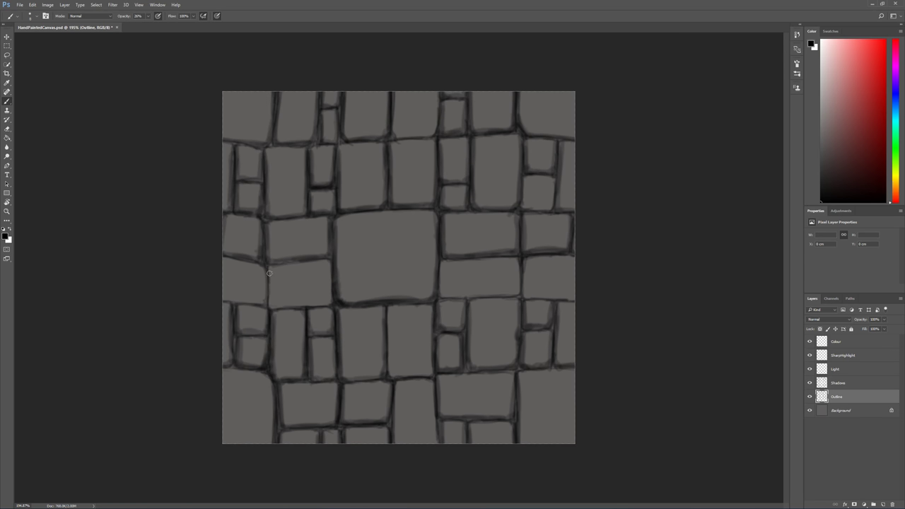
- Shade the lower wide stone left of the central stone and the unshaded tall stone below the central stone
left_click_drag(269, 266, 270, 306)
mouse_move(330, 263)
left_mouse_down()
mouse_move(328, 303)
mouse_move(270, 283)
left_mouse_up()
left_click_drag(331, 269, 330, 301)
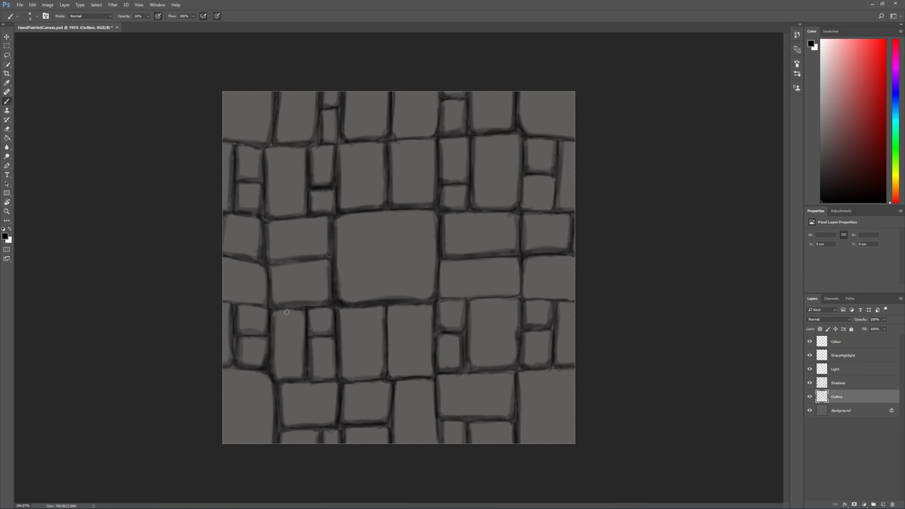
mouse_move(389, 308)
left_mouse_down()
mouse_move(389, 366)
mouse_move(399, 373)
mouse_move(394, 381)
mouse_move(389, 373)
mouse_move(427, 378)
mouse_move(433, 314)
mouse_move(429, 376)
left_mouse_up()
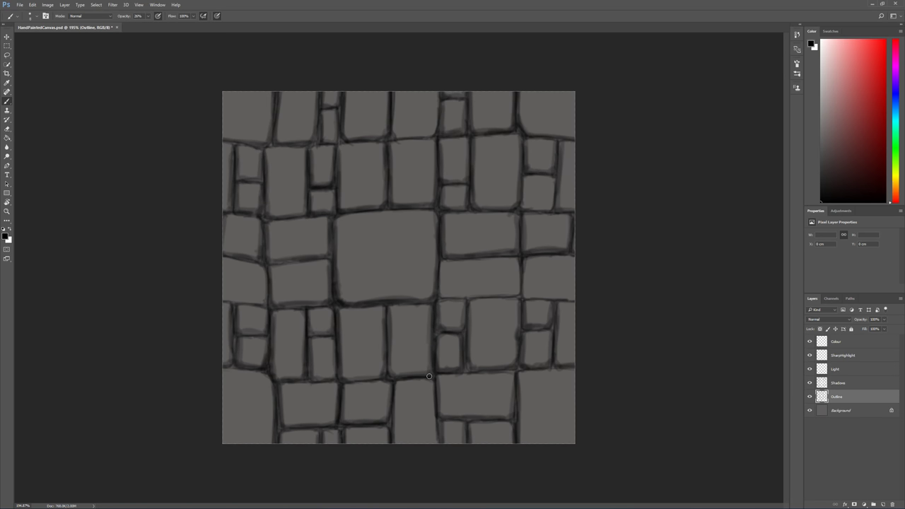
- Shade the lower wide stone right of the central stone and touch up the stones above it toward the upper right
mouse_move(439, 264)
left_mouse_down()
mouse_move(440, 295)
mouse_move(449, 294)
left_mouse_up()
mouse_move(518, 264)
left_mouse_down()
mouse_move(512, 294)
mouse_move(450, 294)
mouse_move(512, 294)
left_mouse_up()
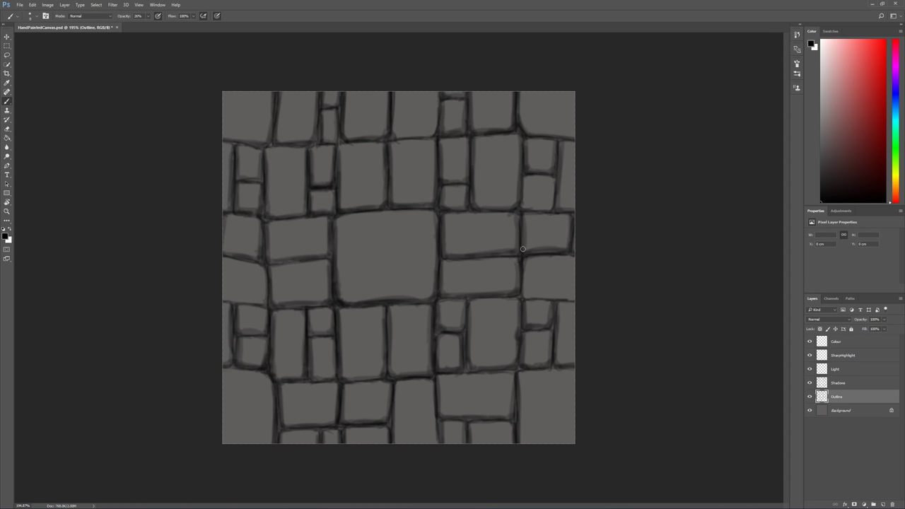
left_click_drag(517, 263, 513, 292)
left_click_drag(442, 293, 447, 296)
left_click_drag(472, 147, 475, 206)
mouse_move(526, 176)
left_mouse_down()
mouse_move(525, 208)
mouse_move(553, 209)
mouse_move(551, 181)
mouse_move(549, 209)
left_mouse_up()
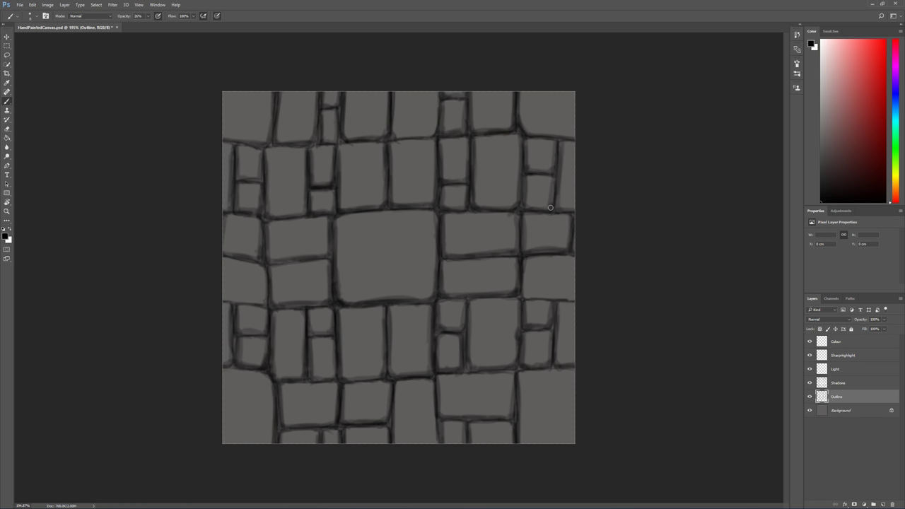
- Shade the outlines of the small upper-right stones, the lower right-edge stone and its continuation at the left edge on the Outline layer
left_click_drag(553, 177, 551, 209)
mouse_move(557, 144)
left_mouse_down()
mouse_move(551, 172)
mouse_move(515, 140)
mouse_move(526, 144)
mouse_move(528, 167)
left_mouse_up()
mouse_move(523, 258)
left_mouse_down()
mouse_move(525, 256)
mouse_move(531, 302)
mouse_move(540, 283)
mouse_move(529, 271)
mouse_move(526, 295)
mouse_move(569, 300)
left_mouse_up()
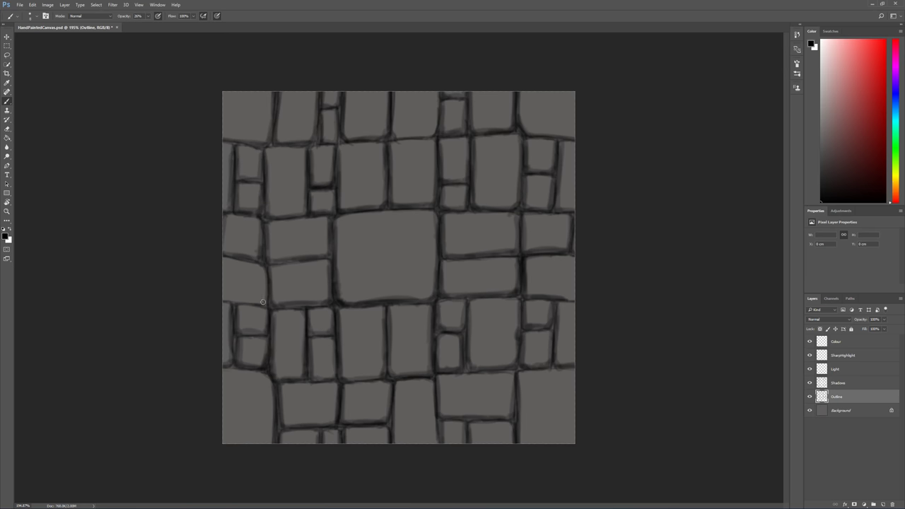
mouse_move(265, 267)
left_mouse_down()
mouse_move(263, 307)
mouse_move(273, 302)
mouse_move(245, 303)
left_mouse_up()
- Mark the left-edge stone with an X and reapply the last offset filter to the Outline and Shadows layers
left_click_drag(244, 270, 235, 283)
left_click_drag(235, 270, 246, 284)
key("ctrl+f")
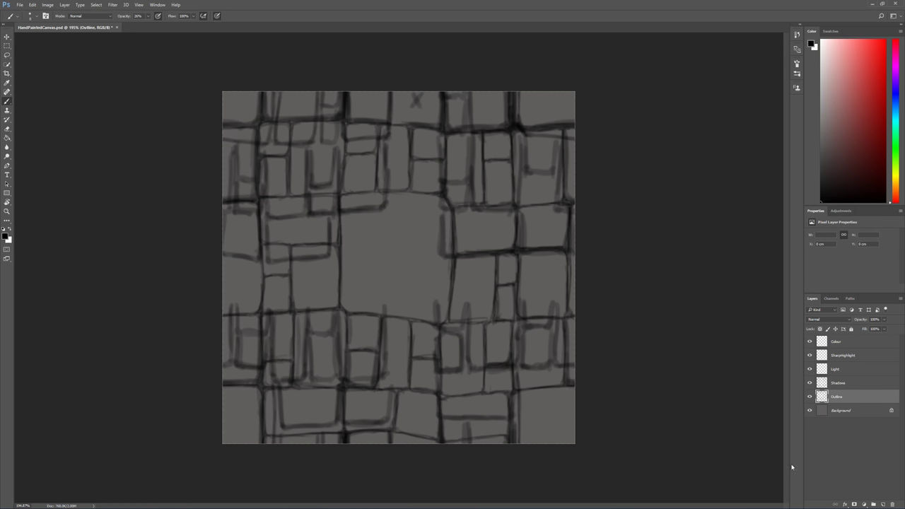
left_click(854, 385)
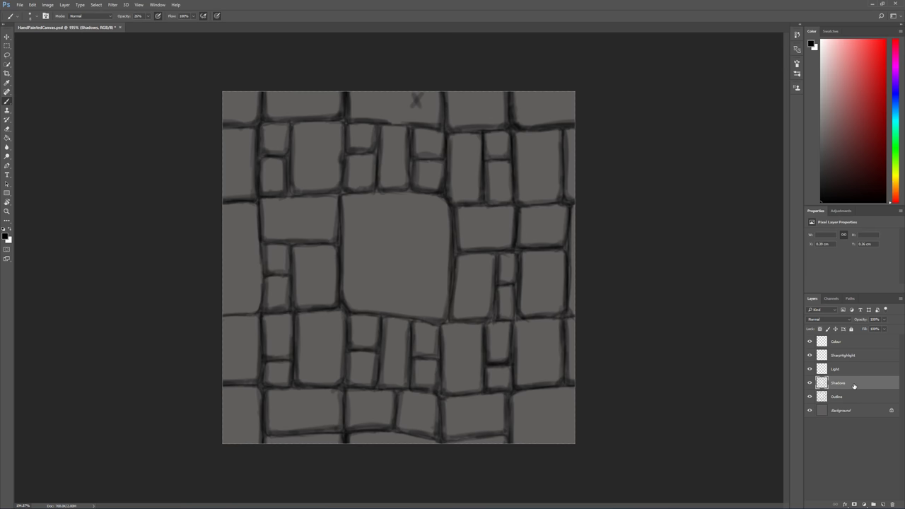
- Shade the lower edge of the wide stone at the top centre and remove the X mark from it
left_click_drag(381, 121, 454, 130)
left_click_drag(403, 107, 422, 86)
key("alt+bracketleft")
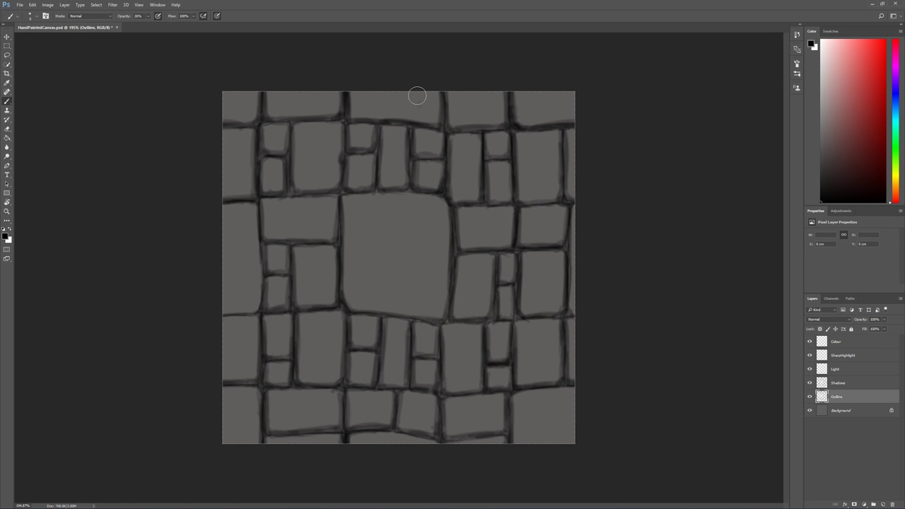
- Hide and show the Shadows layer to compare, and touch up the shadows beside the central stone and on the small stone below it
left_click(838, 384)
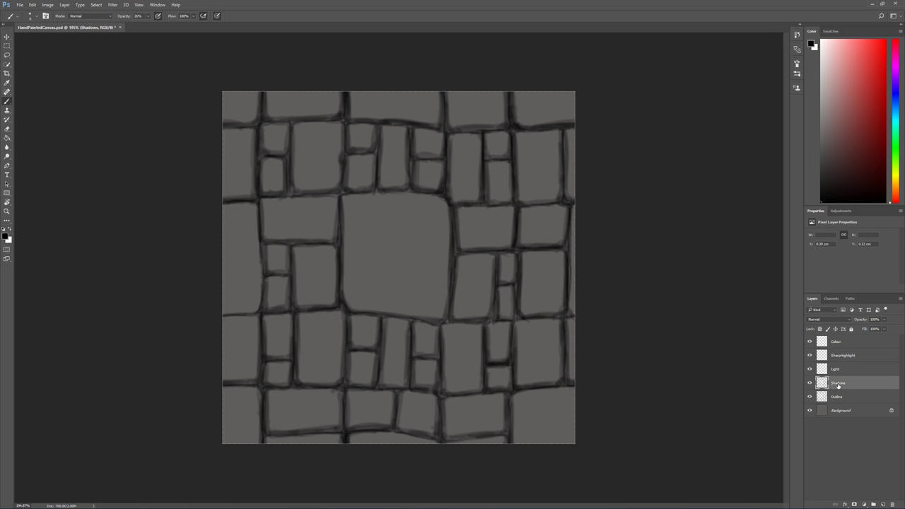
left_click(810, 383)
left_click(810, 383)
left_click_drag(336, 247, 337, 323)
left_click_drag(413, 387, 413, 366)
- On the Light layer, paint white highlights along the top edges of the tall, wide and small stones just right of the central stone
left_click(840, 370)
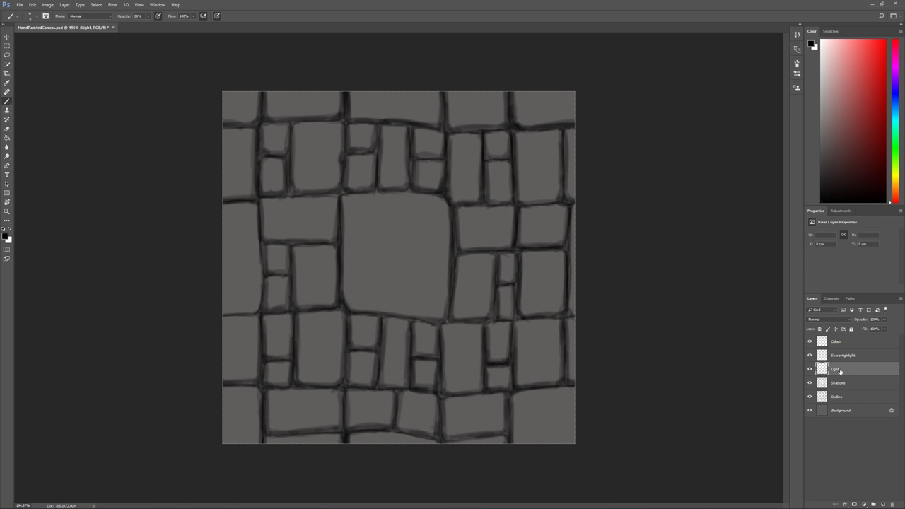
key("x")
left_click_drag(457, 259, 498, 256)
left_click_drag(498, 287, 510, 286)
mouse_move(501, 325)
left_mouse_down()
mouse_move(487, 324)
mouse_move(499, 323)
left_mouse_up()
mouse_move(507, 367)
left_mouse_down()
mouse_move(487, 368)
mouse_move(501, 368)
left_mouse_up()
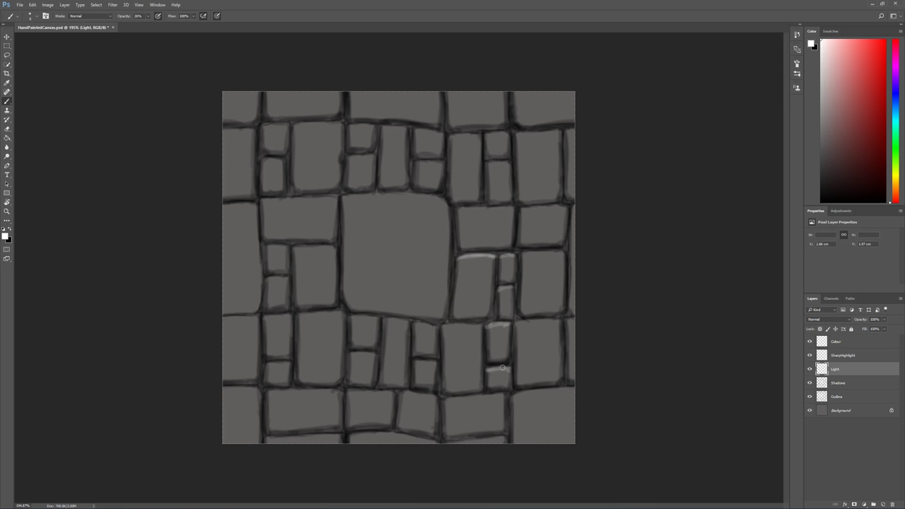
left_click_drag(476, 326, 447, 326)
left_click_drag(514, 207, 459, 210)
mouse_move(507, 161)
left_mouse_down()
mouse_move(516, 125)
mouse_move(487, 134)
mouse_move(509, 134)
mouse_move(515, 148)
mouse_move(459, 123)
mouse_move(476, 135)
mouse_move(455, 134)
left_mouse_up()
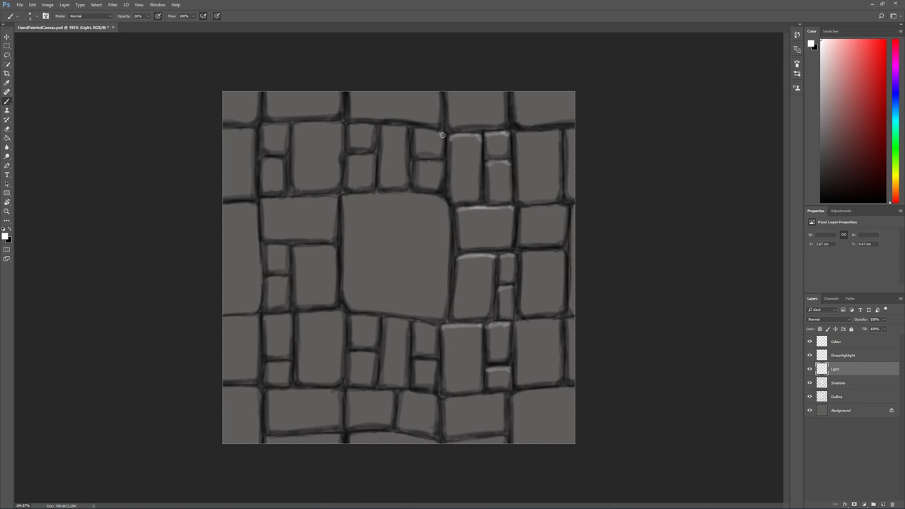
- Highlight the top edges of the small and narrow stones above the central stone and the top edge of the central stone
left_click_drag(442, 134, 416, 130)
left_click_drag(417, 162, 443, 162)
mouse_move(405, 130)
left_mouse_down()
mouse_move(407, 130)
mouse_move(401, 143)
mouse_move(350, 126)
left_mouse_up()
left_click_drag(373, 156, 350, 159)
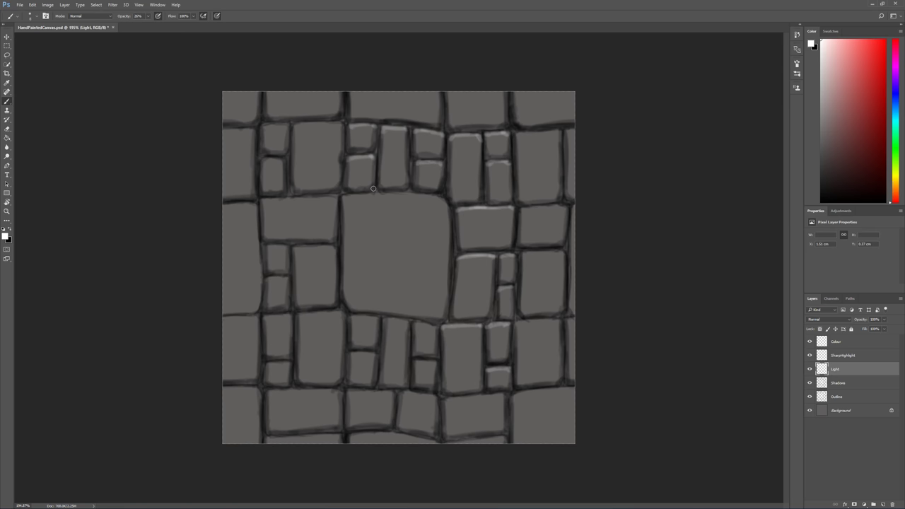
mouse_move(360, 195)
left_mouse_down()
mouse_move(344, 202)
mouse_move(405, 193)
mouse_move(447, 202)
left_mouse_up()
- Highlight the top edges of the small and narrow stones below the central stone and the three bottom-row stones beneath them
left_click_drag(435, 330, 412, 324)
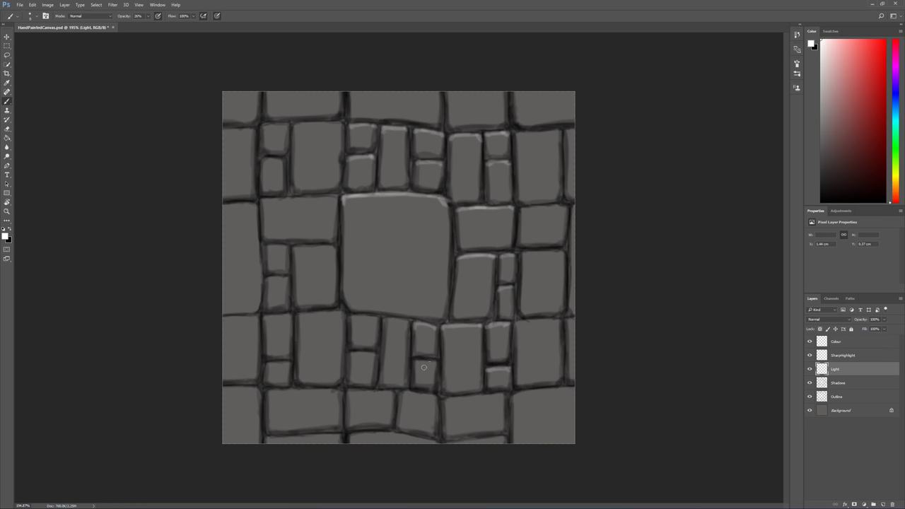
left_click_drag(435, 365, 413, 365)
mouse_move(408, 323)
left_mouse_down()
mouse_move(352, 317)
mouse_move(376, 318)
left_mouse_up()
left_click_drag(365, 354, 374, 357)
left_click_drag(348, 397, 435, 396)
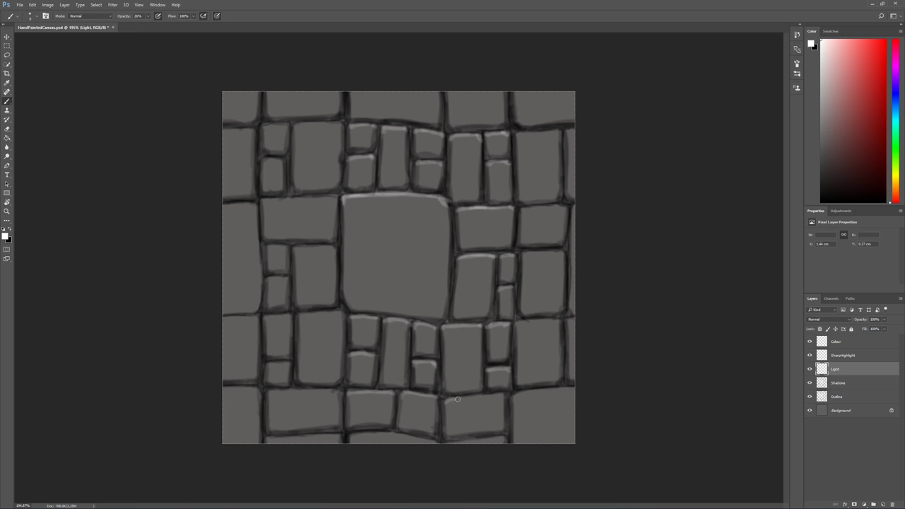
left_click_drag(457, 399, 504, 394)
- Highlight the top edges of the lower three stones in the column near the right edge of the canvas
left_click_drag(560, 322, 516, 324)
left_click_drag(525, 254, 558, 252)
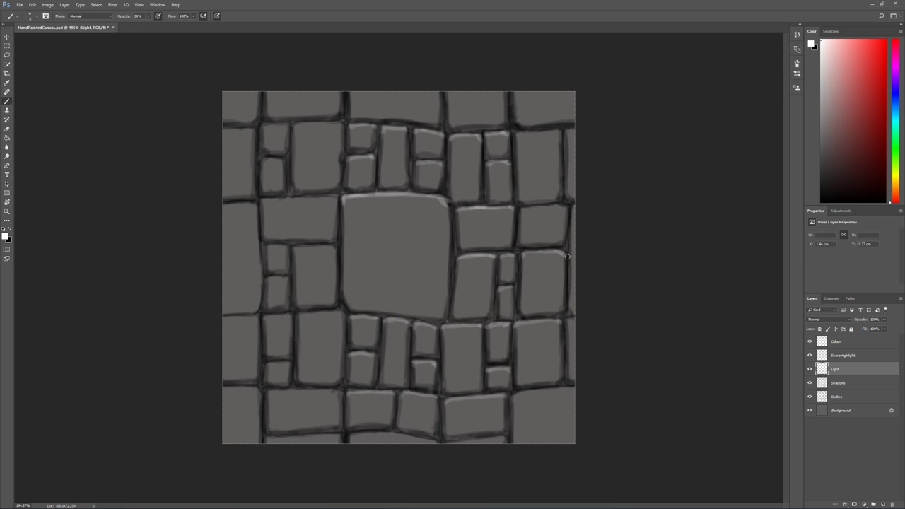
left_click_drag(565, 207, 523, 212)
- Highlight the top edges of the tall upper-left stone, the small stones in the left column and the wide lower-left stone
left_click_drag(296, 125, 342, 127)
left_click_drag(266, 129, 289, 132)
left_click_drag(266, 159, 285, 167)
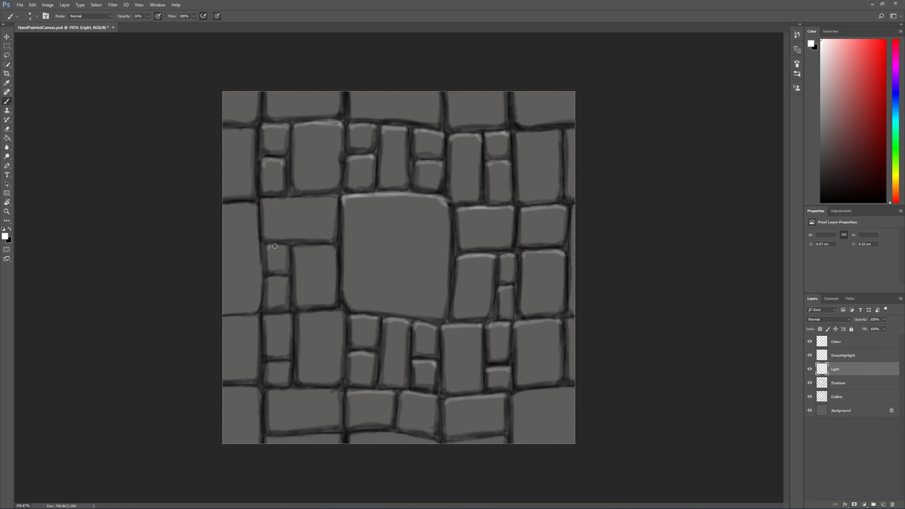
mouse_move(272, 246)
left_mouse_down()
mouse_move(290, 293)
mouse_move(288, 261)
mouse_move(287, 283)
left_mouse_up()
mouse_move(272, 316)
left_mouse_down()
mouse_move(263, 317)
mouse_move(292, 318)
left_mouse_up()
left_click_drag(283, 365, 287, 364)
mouse_move(269, 393)
left_mouse_down()
mouse_move(345, 391)
mouse_move(336, 393)
left_mouse_up()
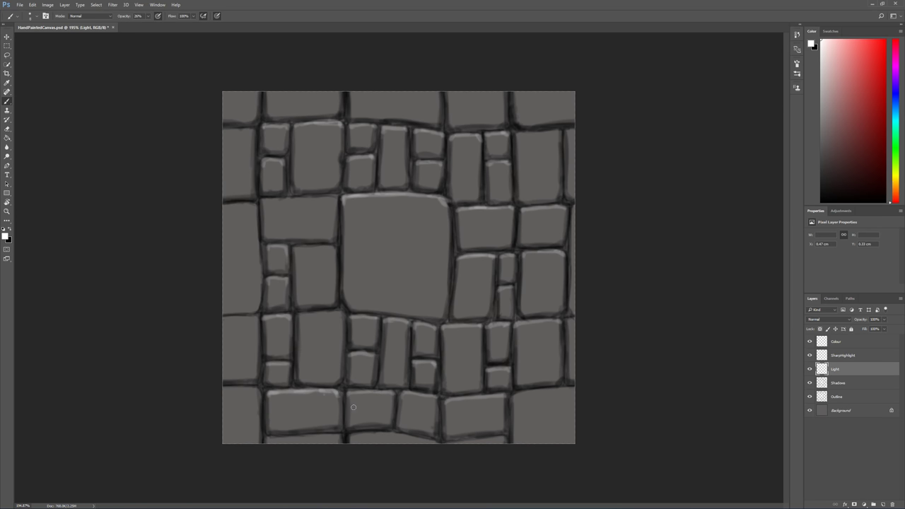
- Highlight the two tall stones and the wide stone left of the central stone, plus the unlit tall stone at the upper right
left_click_drag(299, 317, 338, 313)
left_click_drag(294, 248, 334, 246)
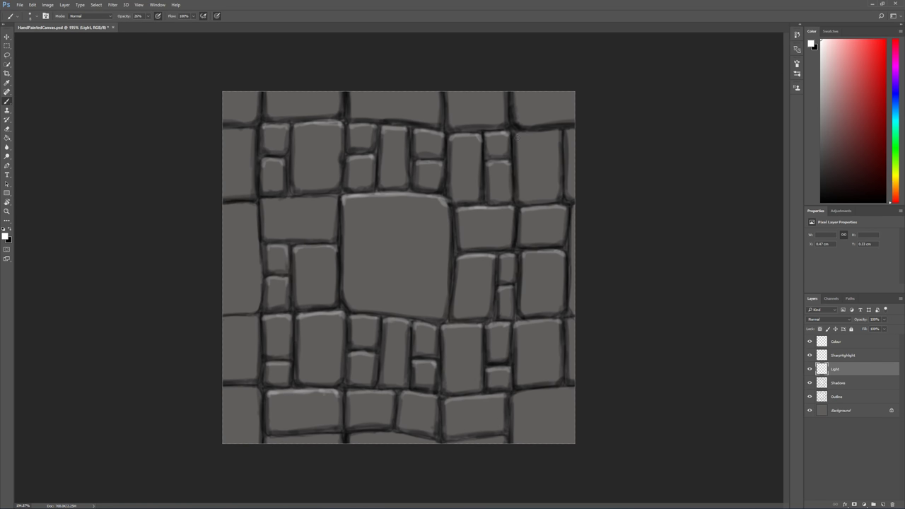
left_click_drag(518, 135, 560, 132)
left_click_drag(263, 201, 340, 203)
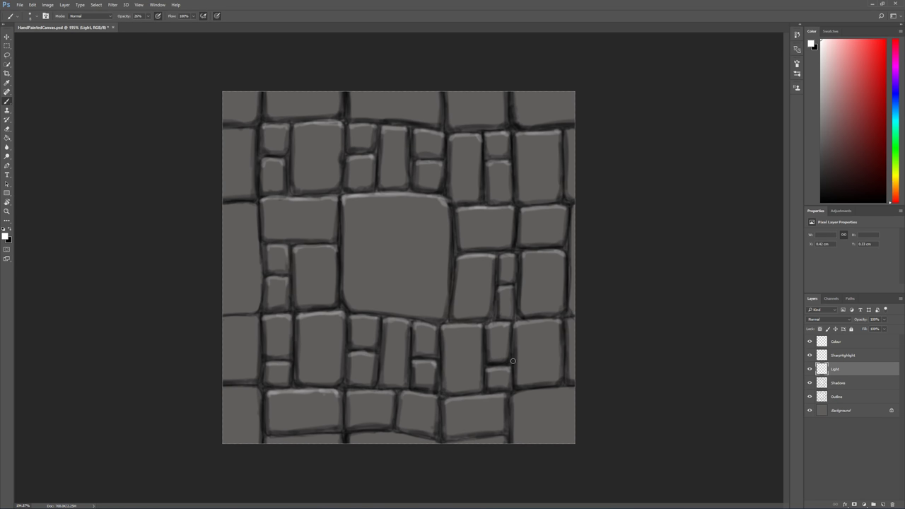
- Reapply the last offset filter to the Light, Shadows and Outline layers to shift the stone pattern
key("ctrl+alt+f")
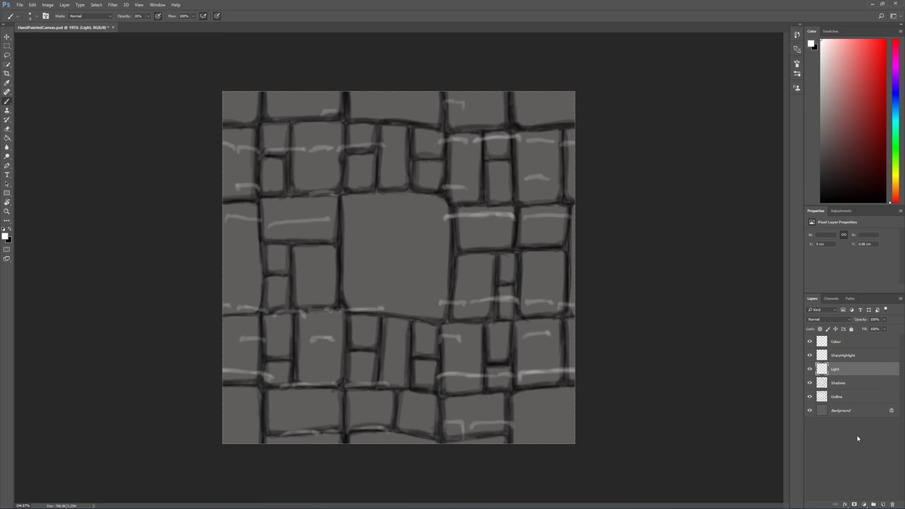
left_click(844, 382)
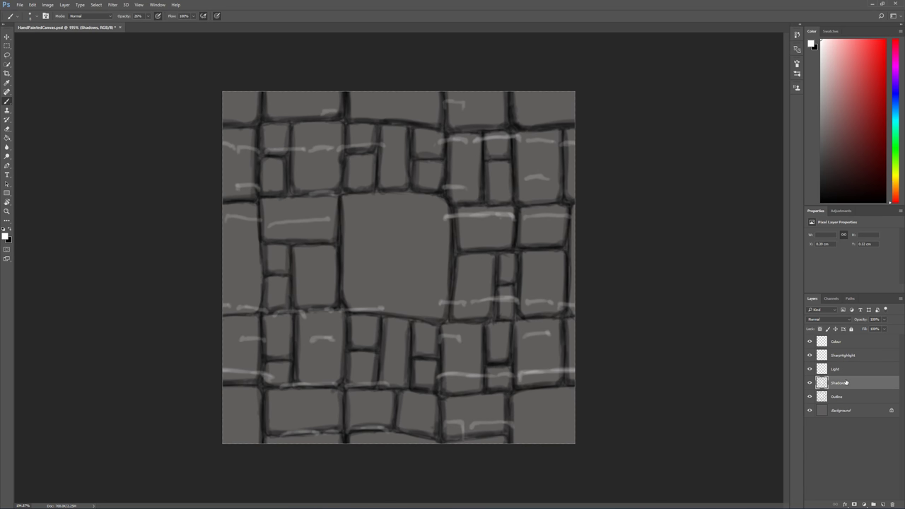
key("ctrl+z")
left_click(851, 398)
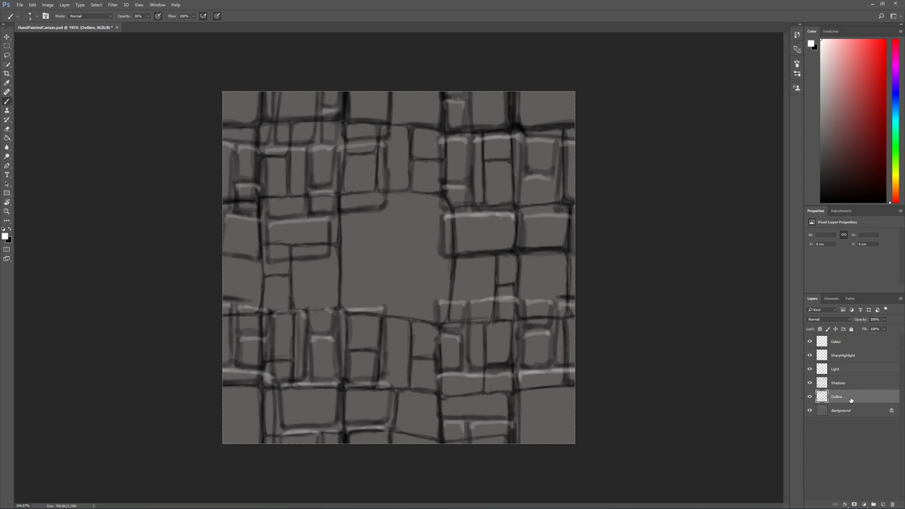
key("ctrl+z")
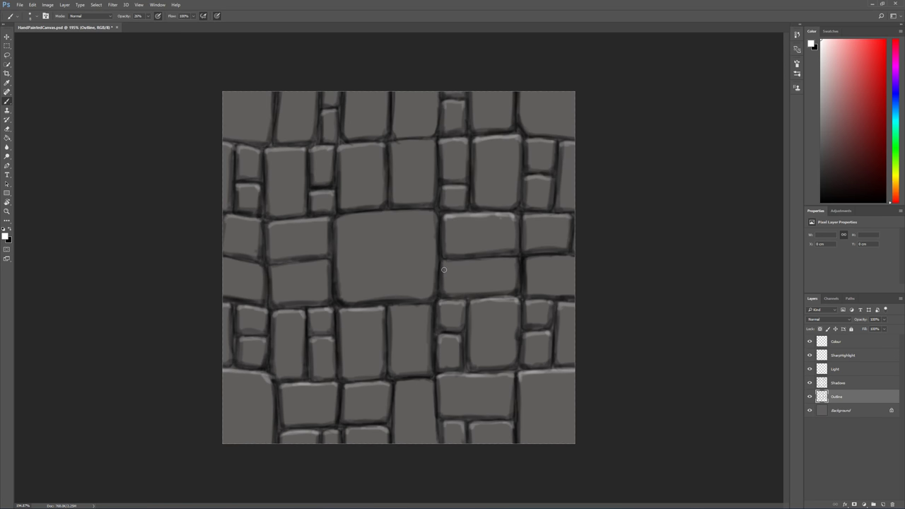
- With the Outline layer active, paint white highlights along the top edges of the new central stone and the unlit stones around it
left_click_drag(445, 263, 579, 252)
left_click_drag(391, 145, 437, 142)
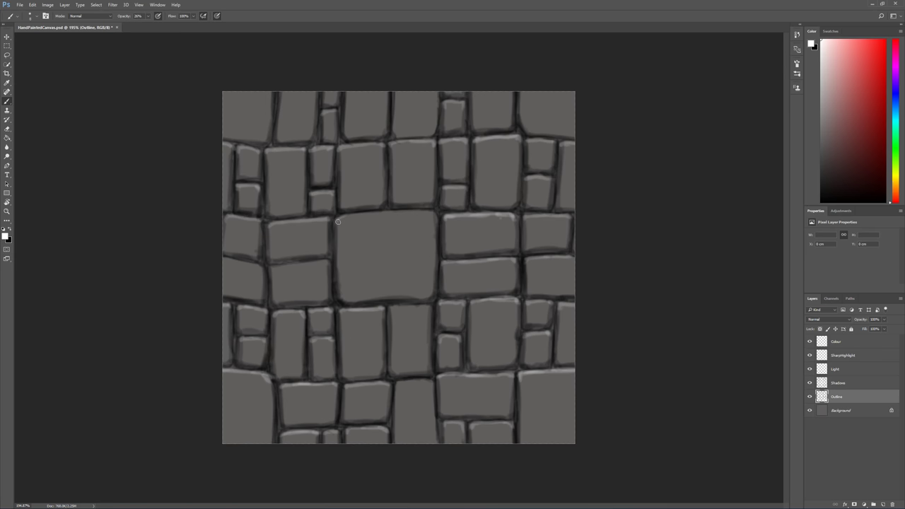
mouse_move(340, 216)
left_mouse_down()
mouse_move(434, 212)
mouse_move(377, 210)
mouse_move(420, 212)
mouse_move(341, 221)
left_mouse_up()
left_click_drag(392, 312, 431, 311)
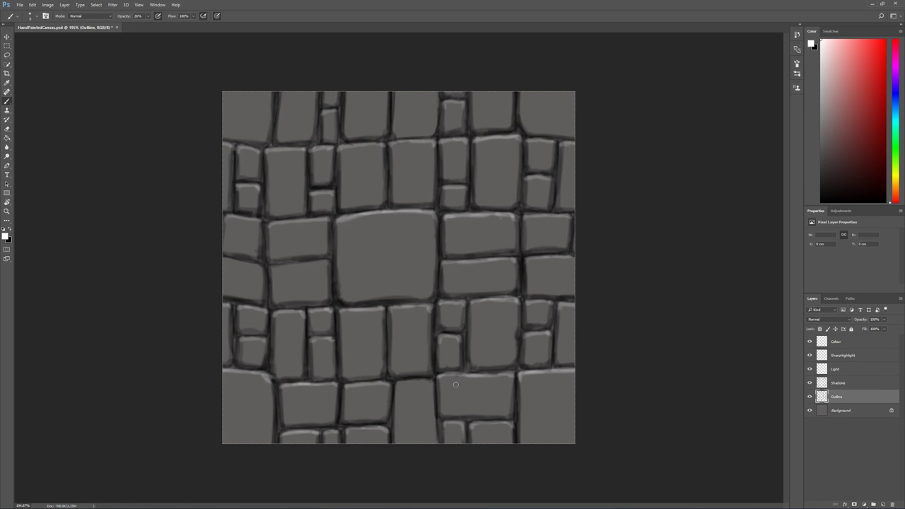
mouse_move(433, 390)
left_mouse_down()
mouse_move(431, 382)
mouse_move(408, 380)
mouse_move(396, 393)
left_mouse_up()
left_click_drag(245, 264, 228, 259)
left_click_drag(270, 269, 326, 263)
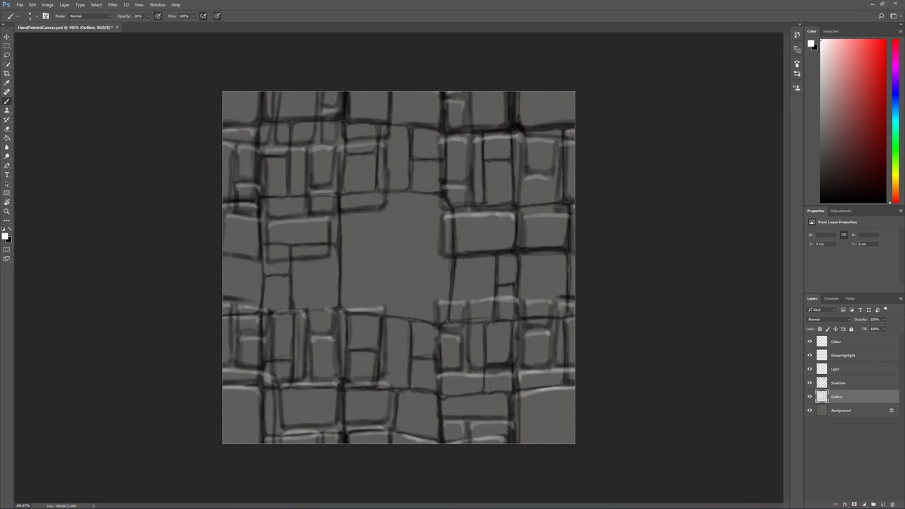
- Offset the Outline, Shadows and Light layers again with the same filter so the stone pattern shifts back
left_click(853, 385)
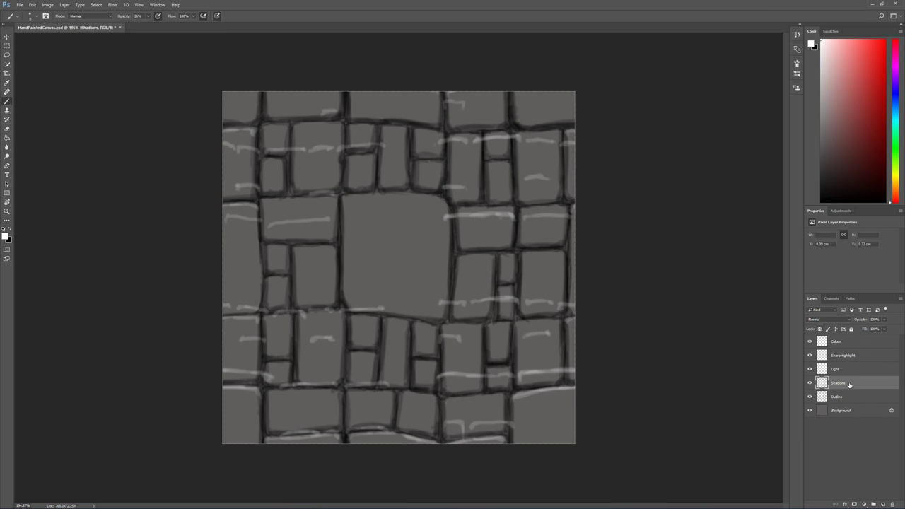
left_click(834, 369)
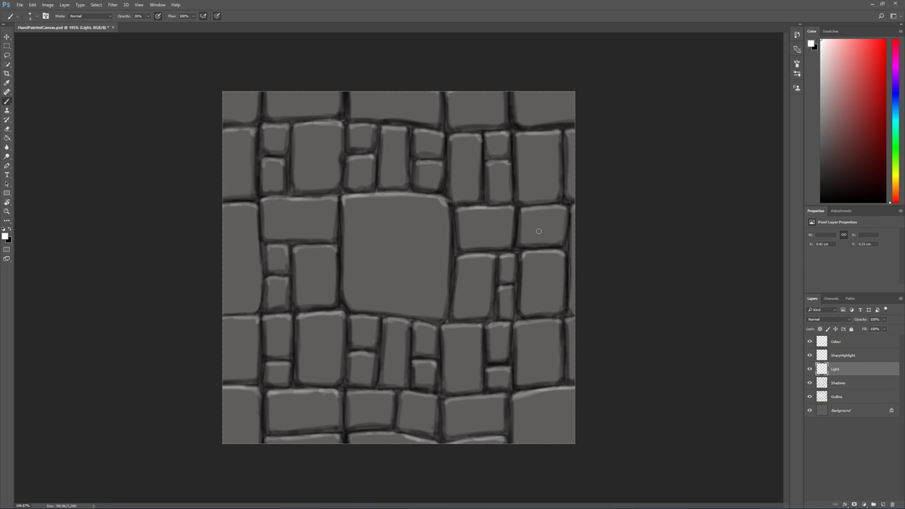
- Examine the highlighted stone texture at several zoom levels
scroll(452, 290, "down", 10)
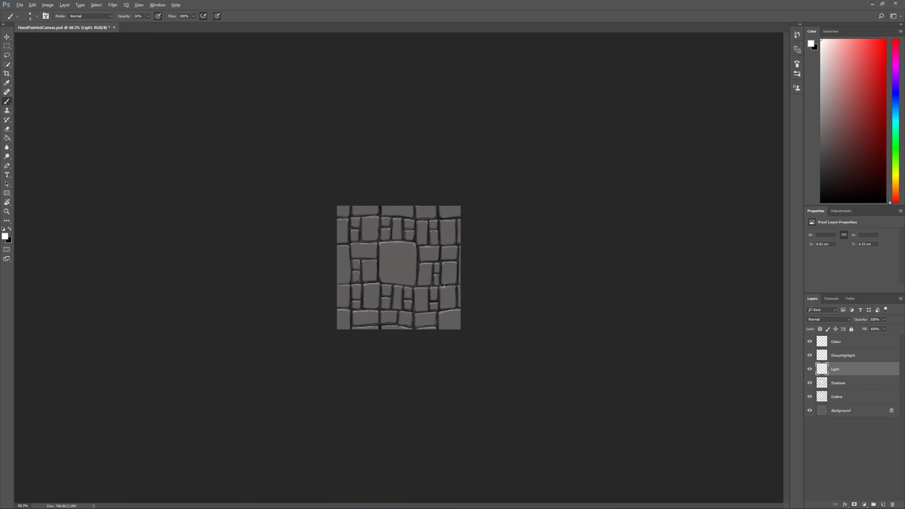
scroll(491, 269, "up", 3)
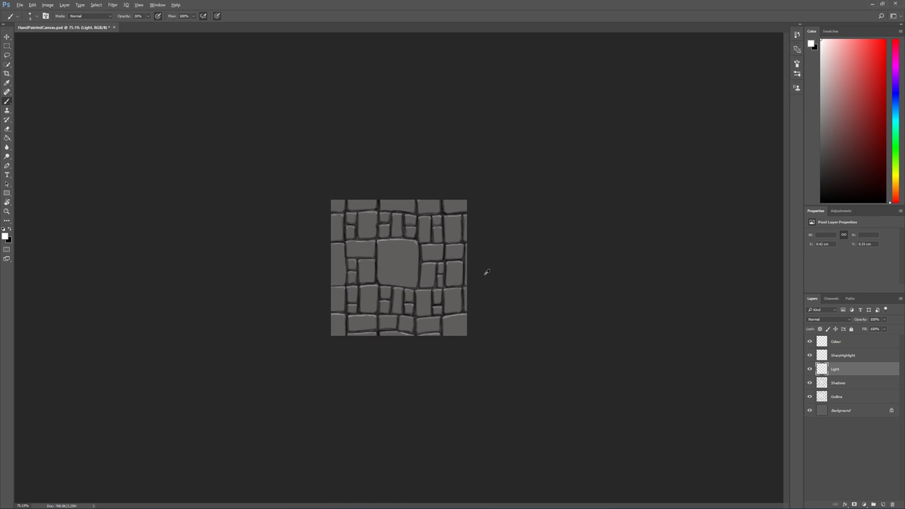
scroll(475, 279, "up", 5)
scroll(481, 276, "down", 5)
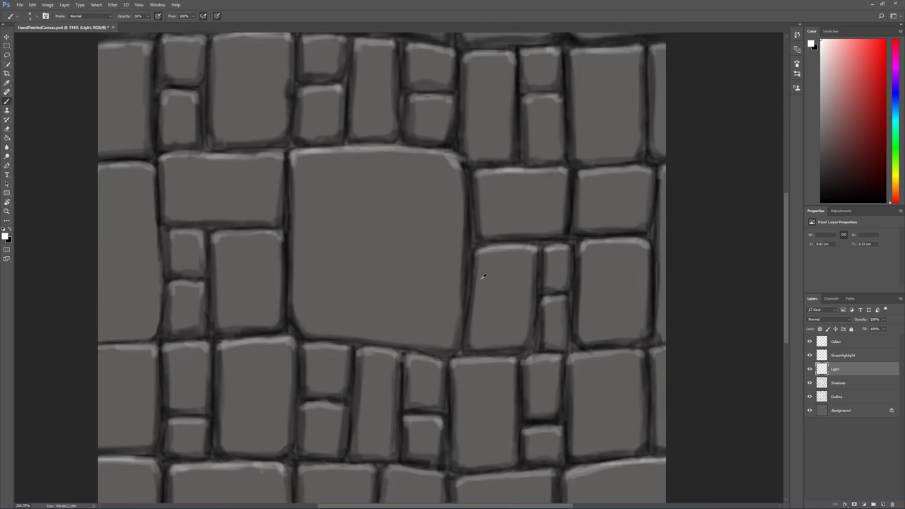
scroll(482, 276, "up", 1)
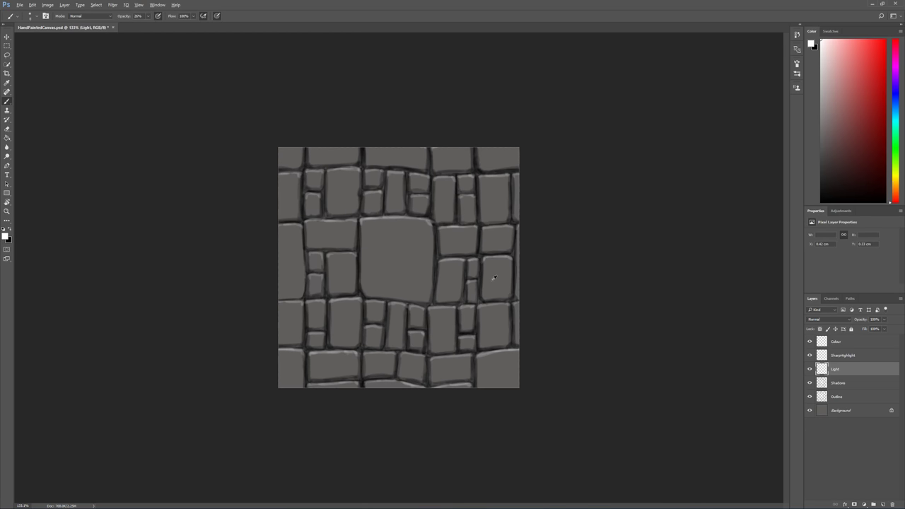
scroll(494, 281, "up", 2)
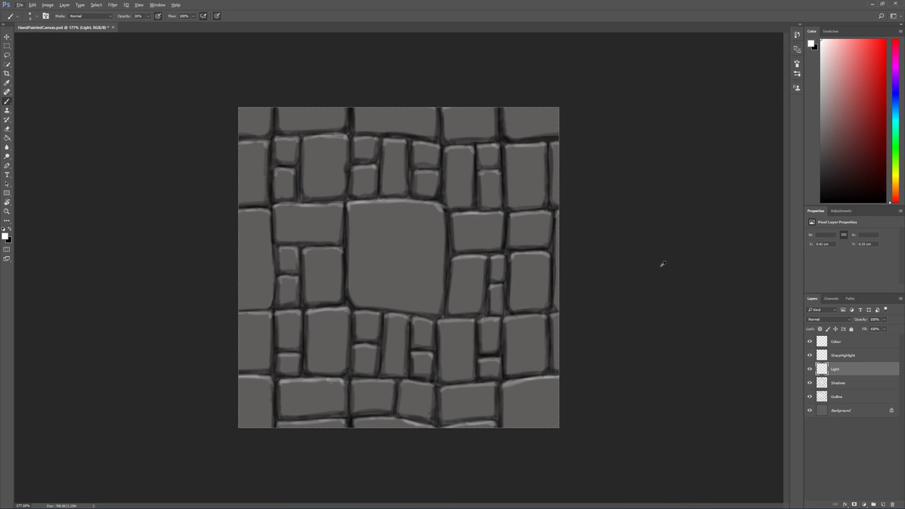